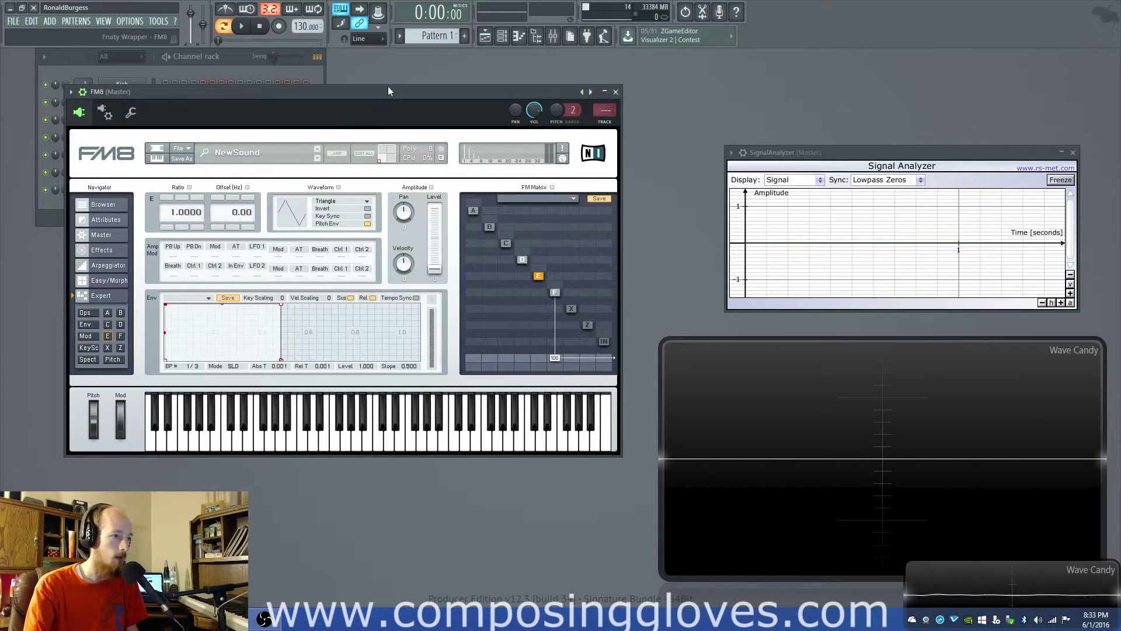
Move the FM8 window off the channel rack, open the Default channel's Sytrus synth and place its window near the workspace's upper edge.
{"action": "left_click_drag", "start_coordinate": [387, 88], "coordinate": [729, 58]}
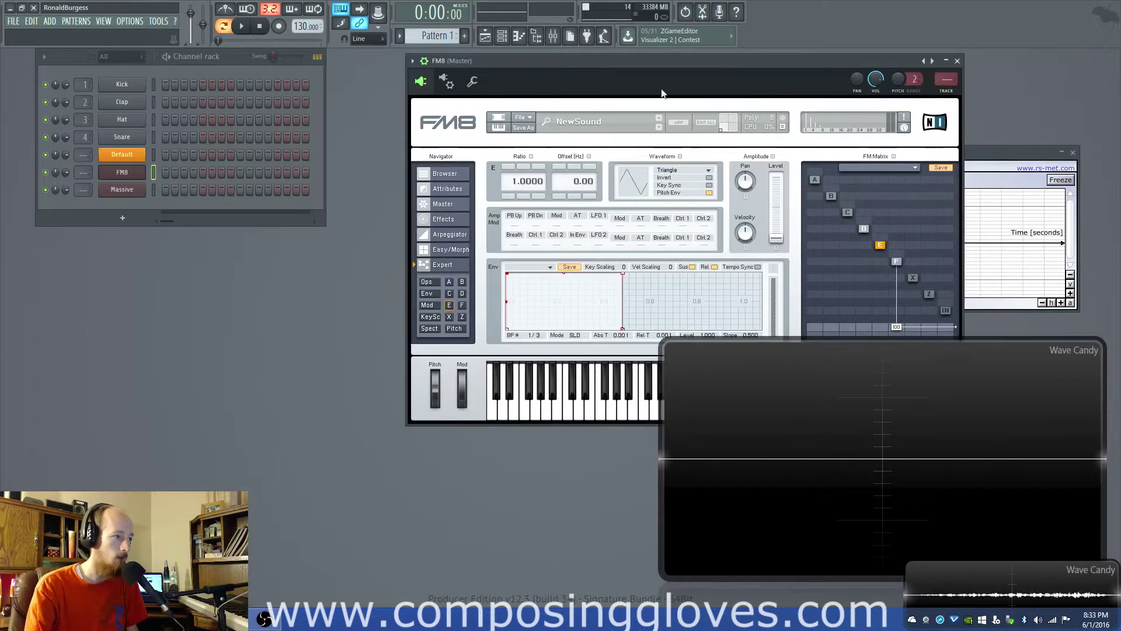
{"action": "left_click", "coordinate": [122, 154]}
{"action": "left_click_drag", "start_coordinate": [499, 368], "coordinate": [458, 68]}
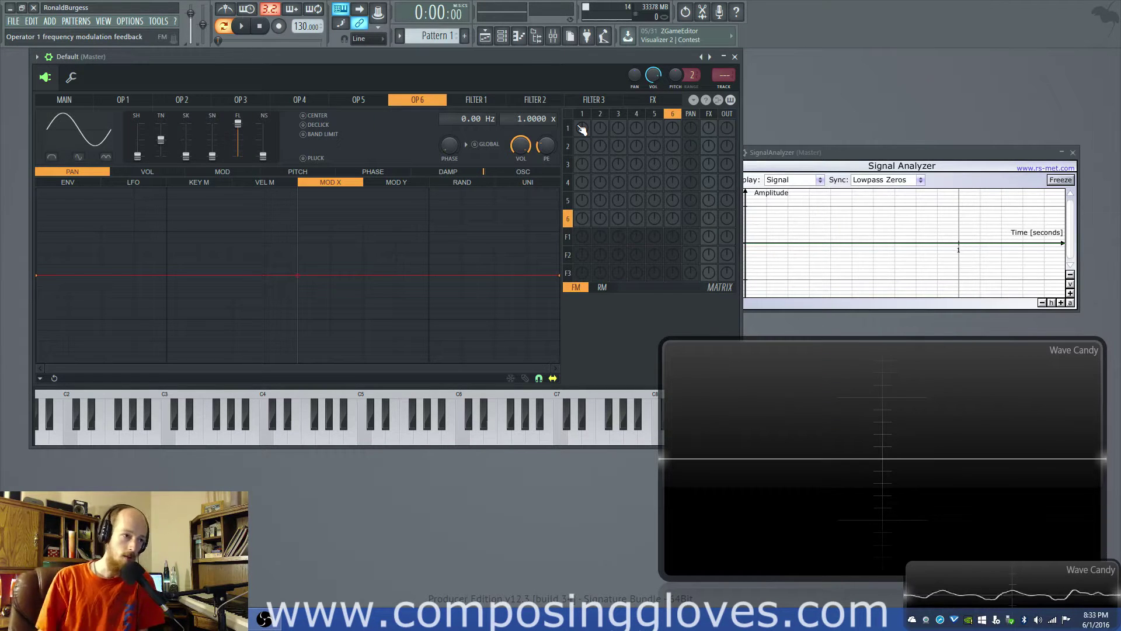
Load the Default preset in Sytrus and display operator 1's oscillator waveform.
{"action": "left_click", "coordinate": [124, 101]}
{"action": "left_click", "coordinate": [182, 100]}
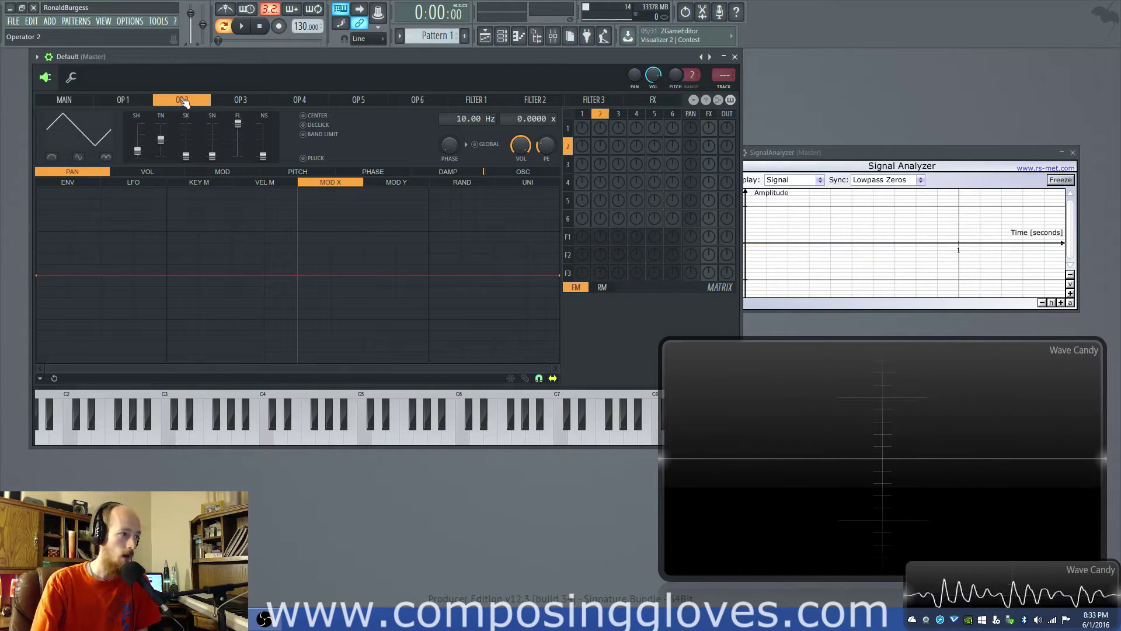
{"action": "left_click", "coordinate": [138, 104]}
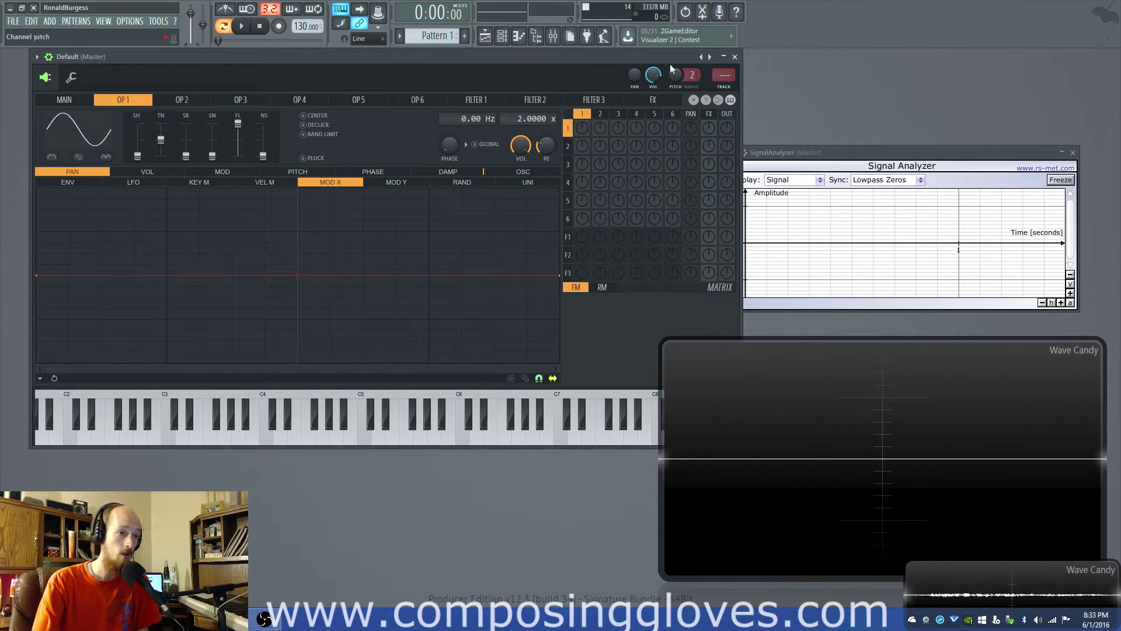
{"action": "right_click", "coordinate": [711, 56]}
{"action": "left_click", "coordinate": [748, 331]}
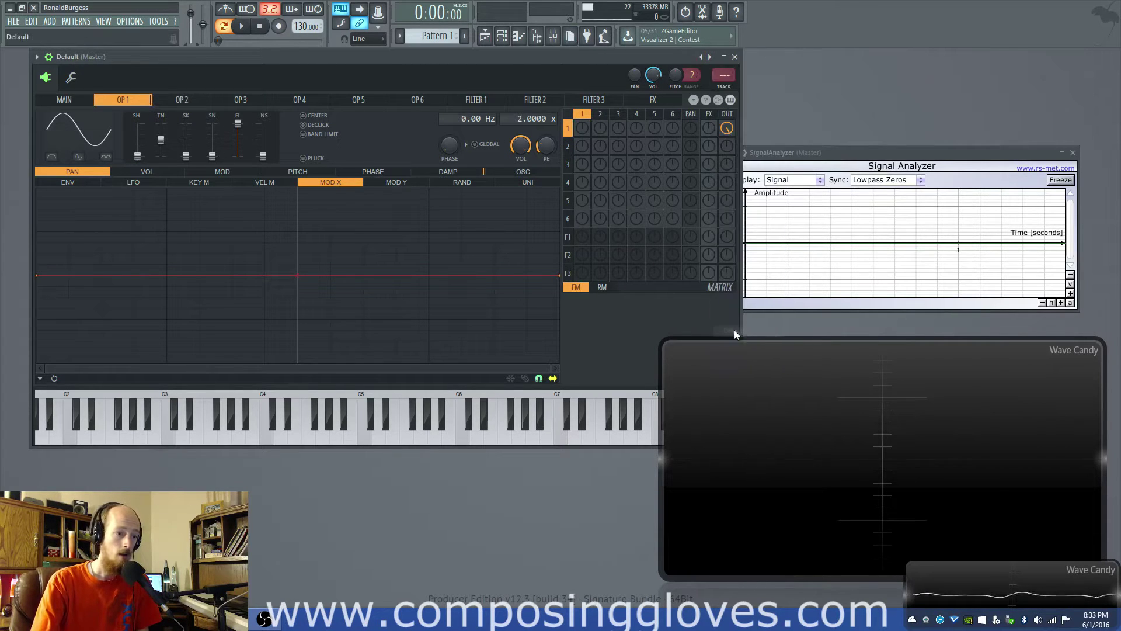
{"action": "left_click", "coordinate": [497, 172]}
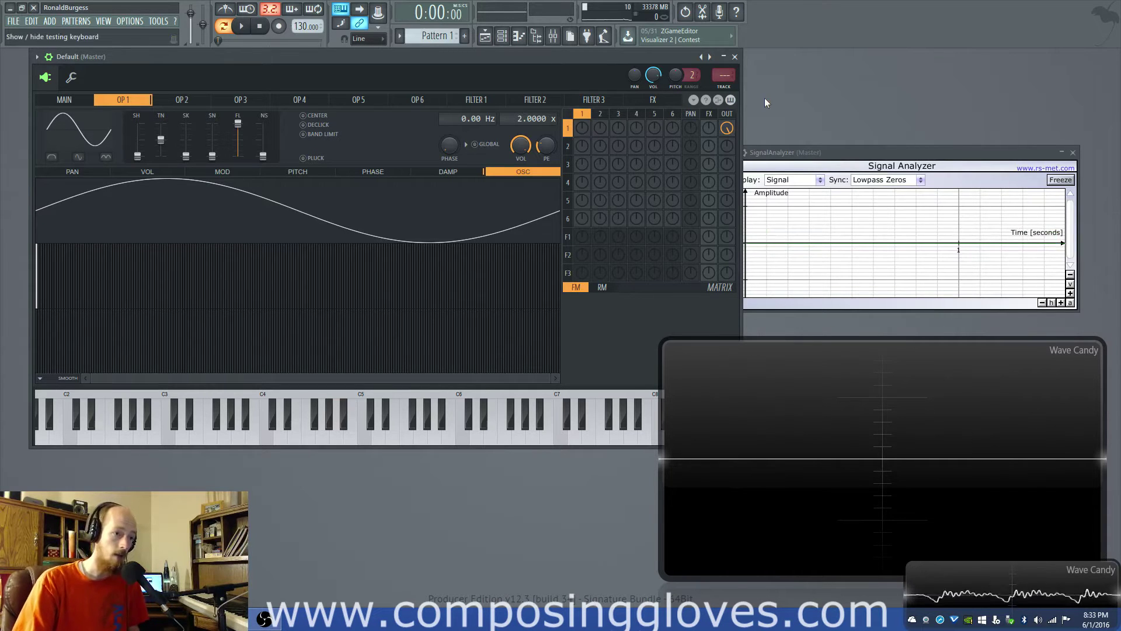
Route operator 2 into operator 1 as a frequency modulator in the FM matrix, and show operator 2's settings.
{"action": "left_click", "coordinate": [612, 120]}
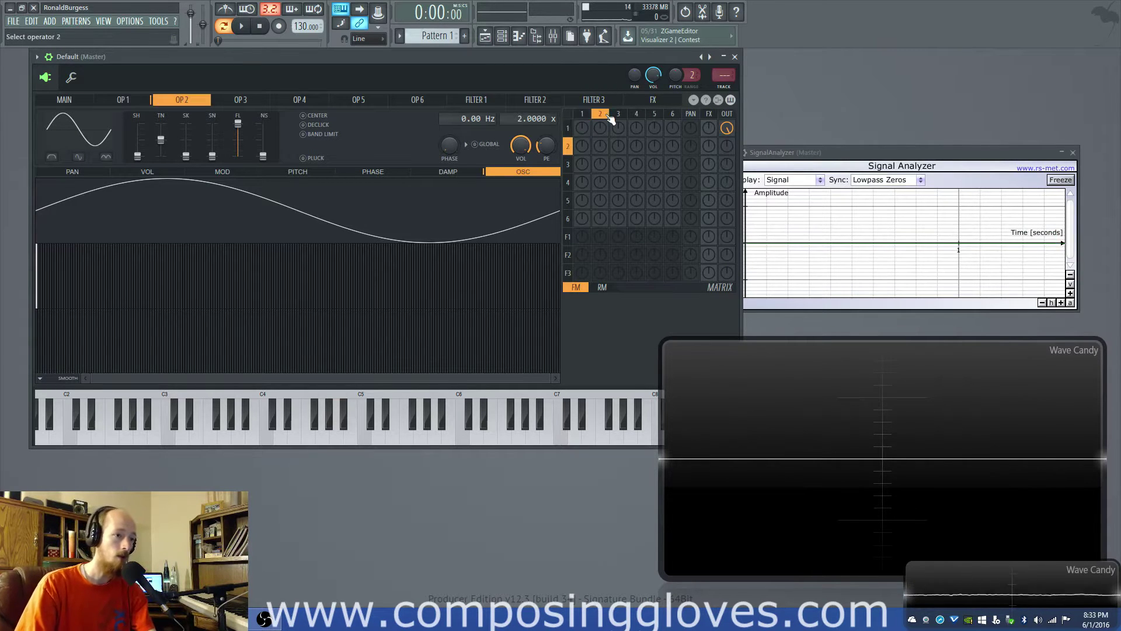
{"action": "left_click", "coordinate": [568, 129]}
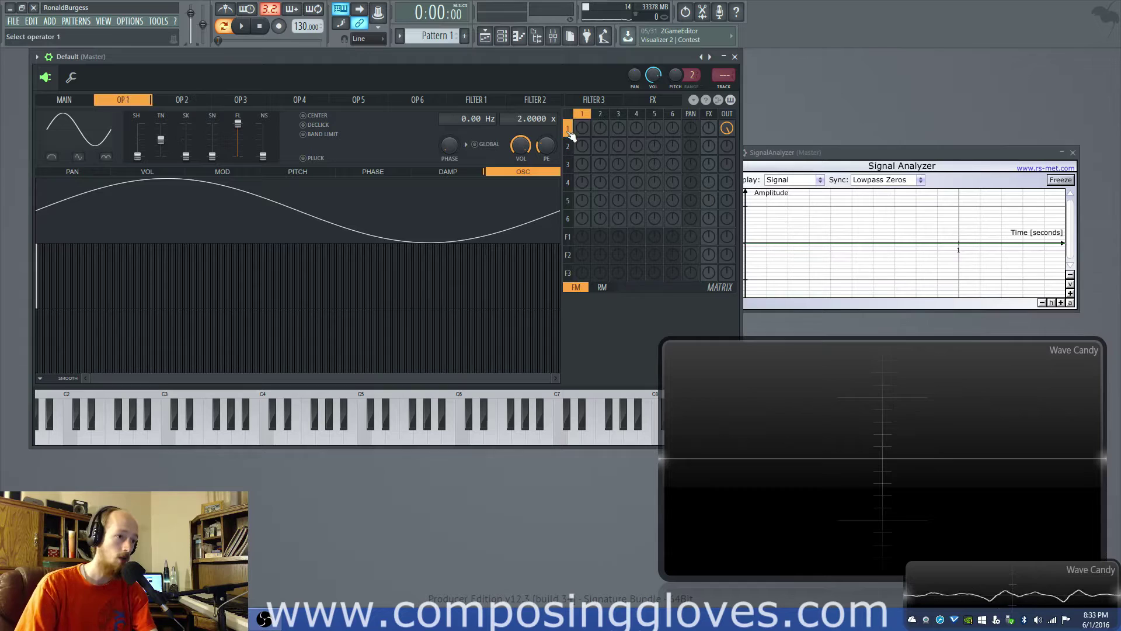
{"action": "left_click", "coordinate": [603, 138]}
{"action": "left_click", "coordinate": [603, 135]}
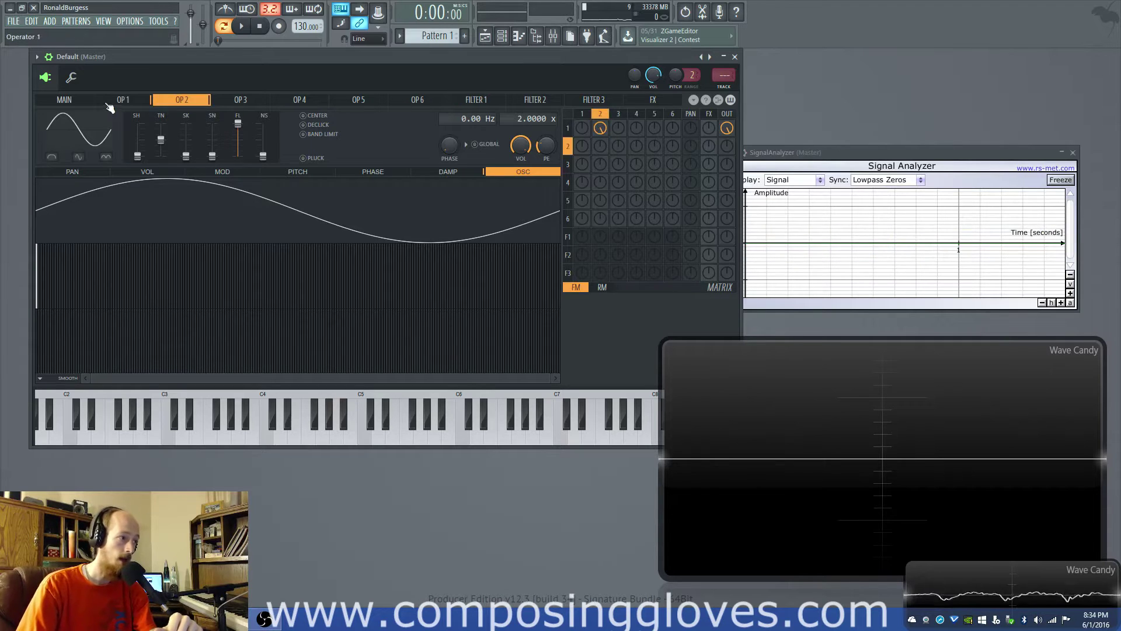
{"action": "left_click", "coordinate": [87, 101]}
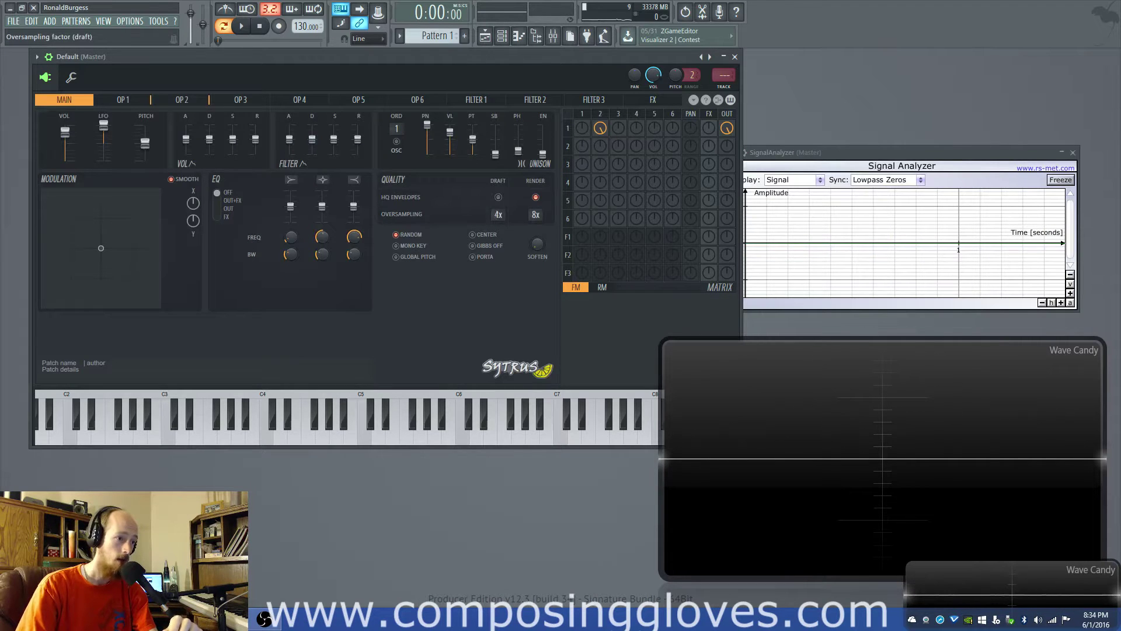
{"action": "left_click", "coordinate": [165, 102]}
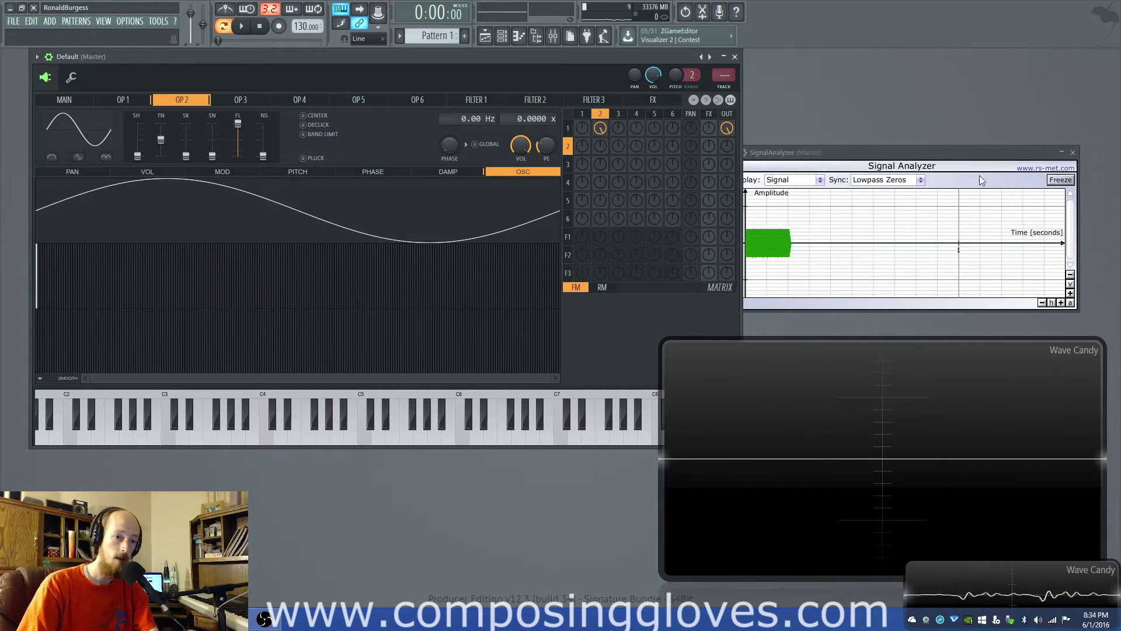
Adjust the Signal Analyzer's amplitude scale and zoom in its time axis until the plot spans about 0.03 seconds.
{"action": "left_click", "coordinate": [1071, 293]}
{"action": "left_click", "coordinate": [1071, 293]}
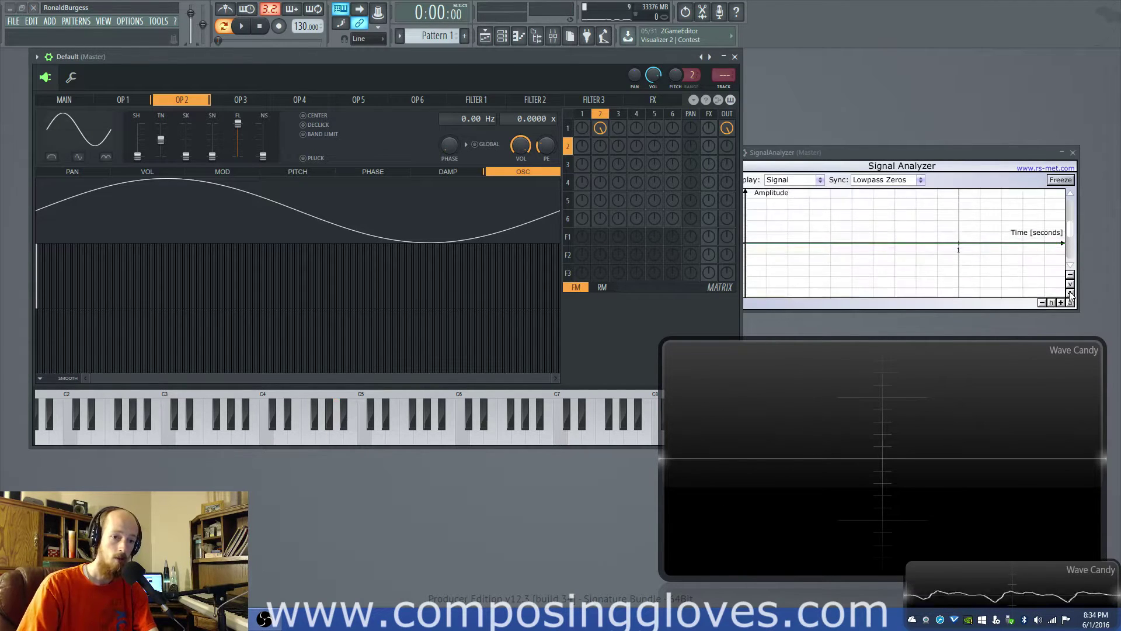
{"action": "left_click", "coordinate": [1070, 294]}
{"action": "left_click", "coordinate": [1061, 302]}
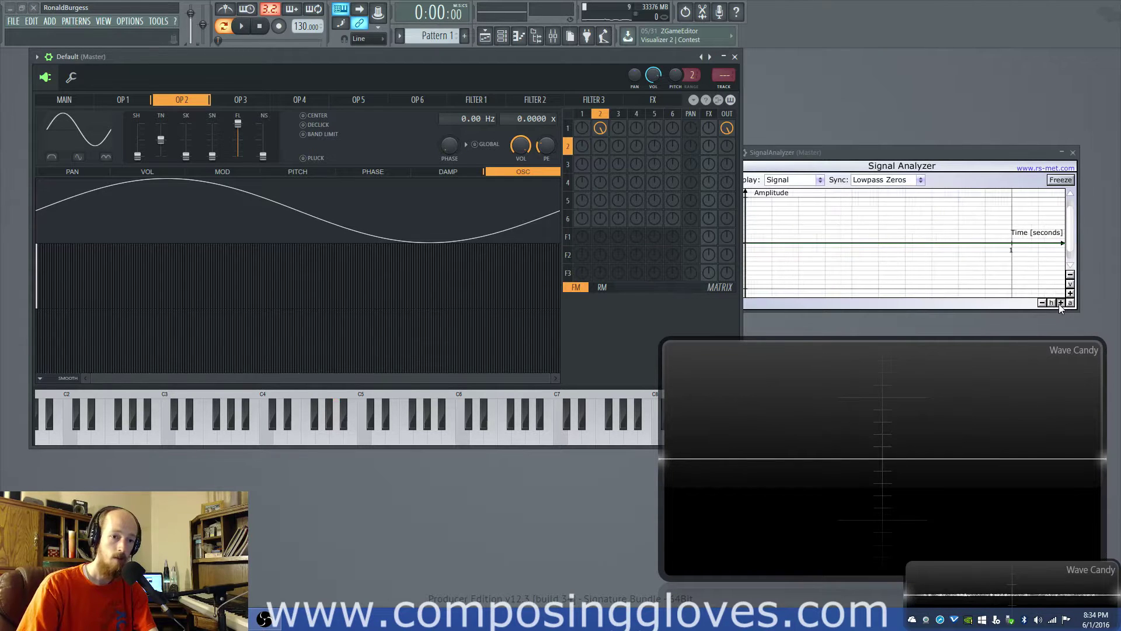
{"action": "left_click", "coordinate": [1061, 302]}
{"action": "left_click", "coordinate": [1061, 303]}
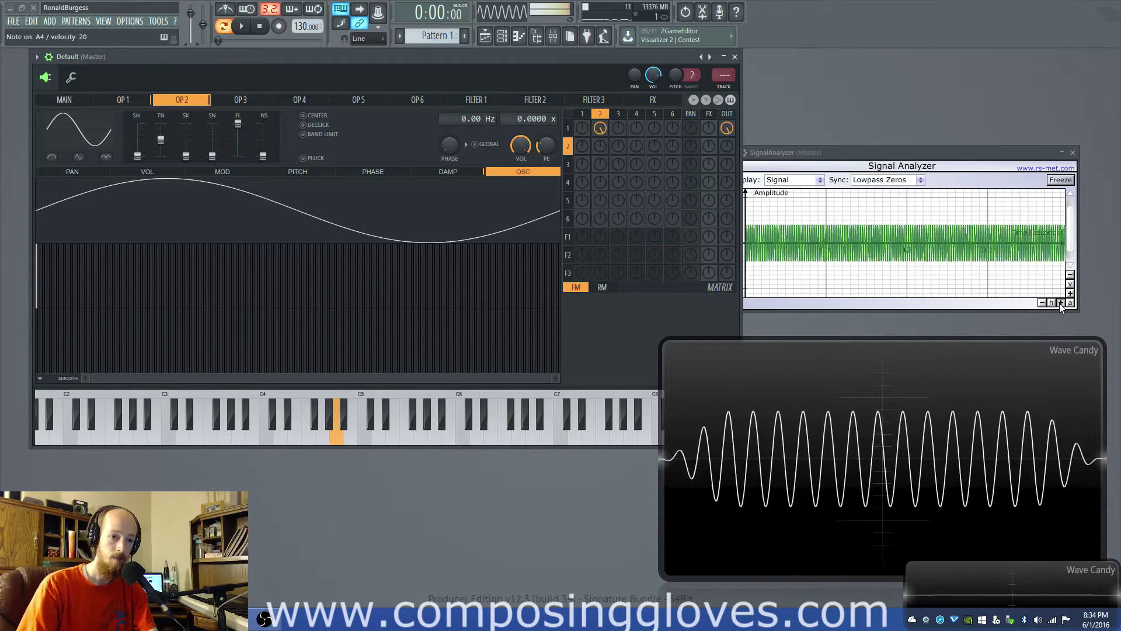
{"action": "left_click", "coordinate": [1062, 303]}
{"action": "left_click", "coordinate": [1061, 303]}
{"action": "left_click", "coordinate": [1061, 303]}
{"action": "left_click", "coordinate": [1061, 302]}
{"action": "left_click", "coordinate": [1062, 303]}
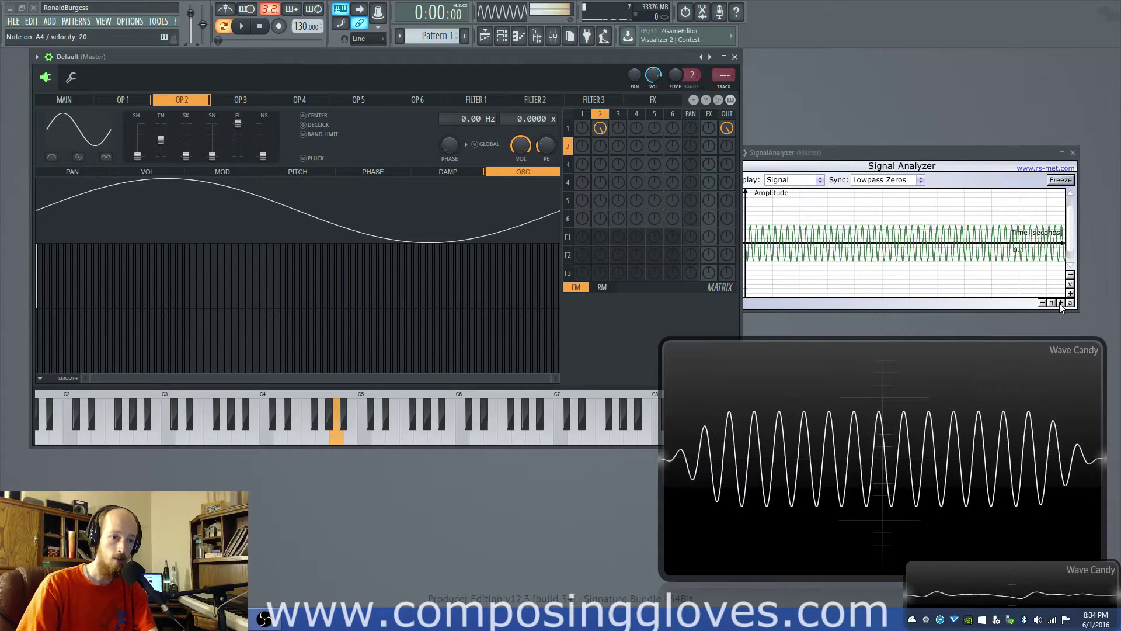
{"action": "left_click", "coordinate": [1061, 302]}
{"action": "left_click", "coordinate": [1061, 302]}
{"action": "left_click", "coordinate": [1061, 303]}
{"action": "left_click", "coordinate": [1061, 302]}
{"action": "left_click", "coordinate": [1061, 303]}
{"action": "left_click", "coordinate": [1061, 302]}
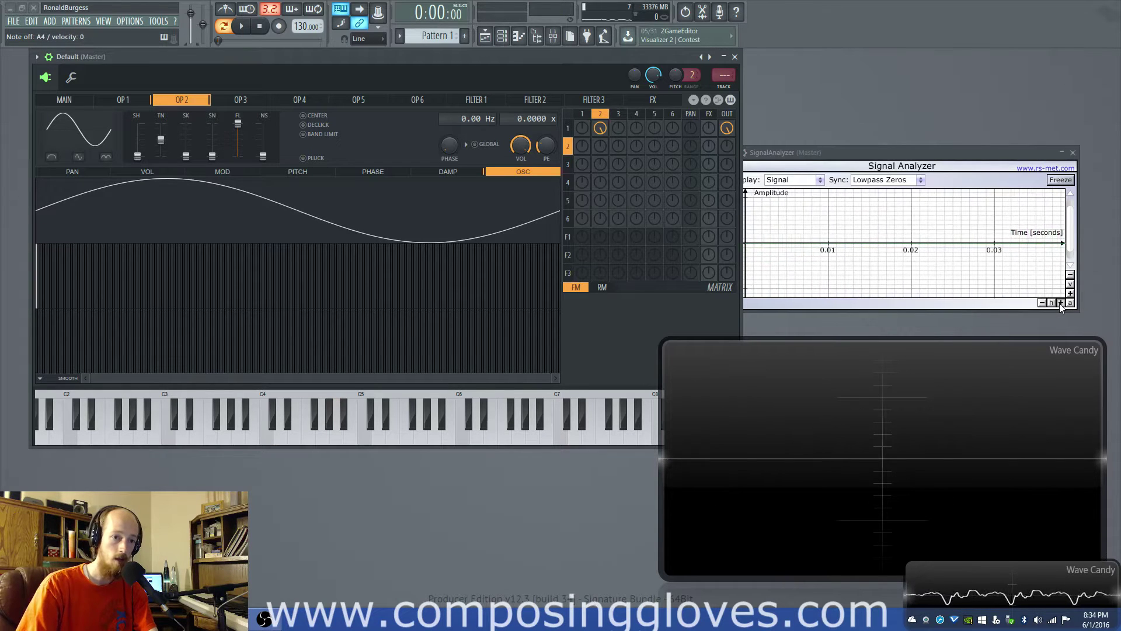
{"action": "left_click", "coordinate": [1061, 303]}
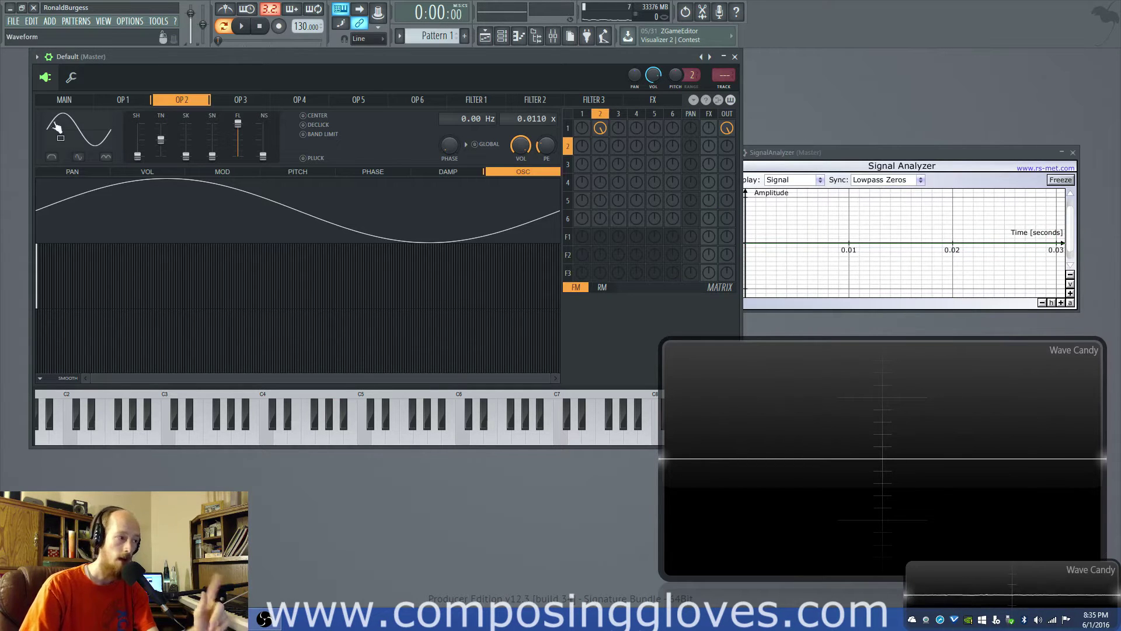
Try triangle and sawtooth shapes on operator 2 to compare their modulation of operator 1, and restore the sine shape.
{"action": "left_click_drag", "start_coordinate": [138, 156], "coordinate": [143, 153]}
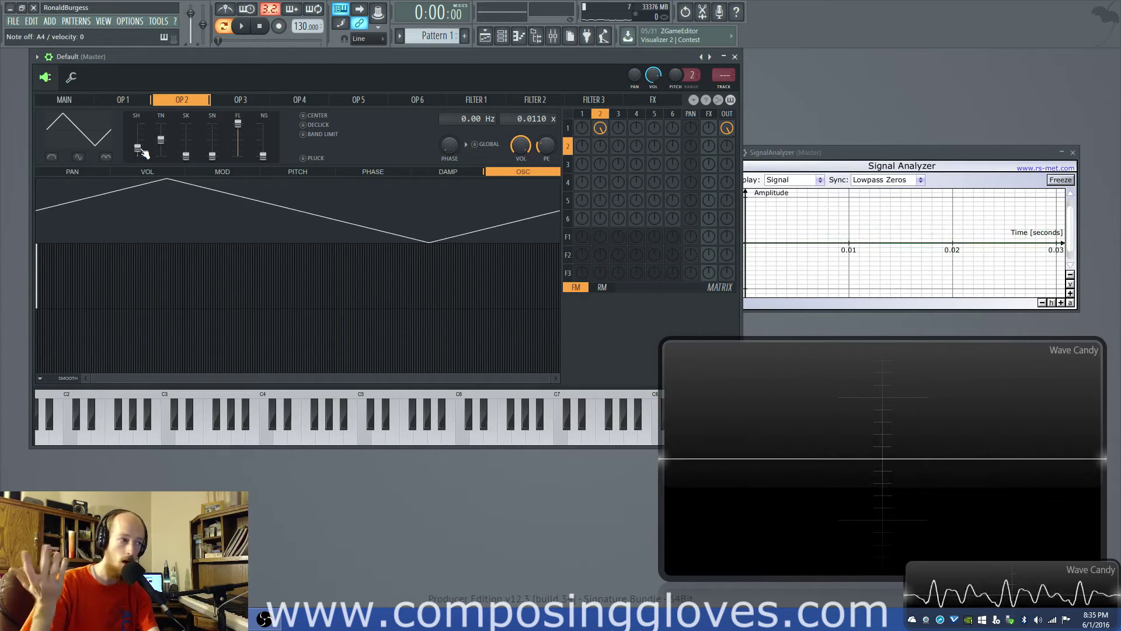
{"action": "left_click_drag", "start_coordinate": [138, 148], "coordinate": [144, 146]}
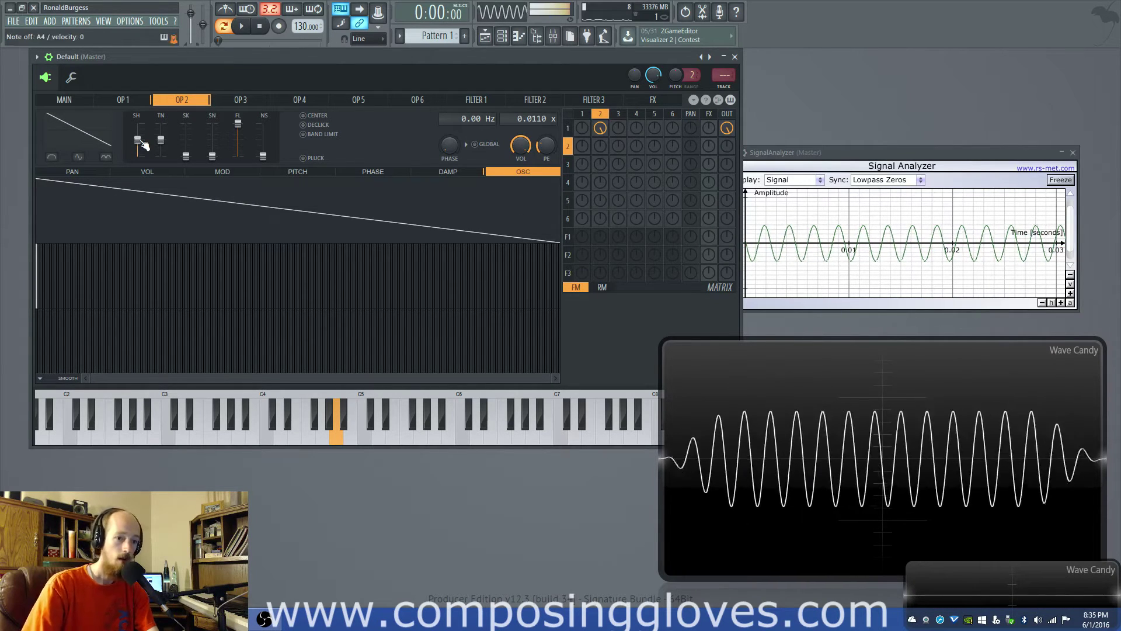
{"action": "mouse_move", "coordinate": [144, 146]}
{"action": "left_mouse_down"}
{"action": "mouse_move", "coordinate": [144, 124]}
{"action": "mouse_move", "coordinate": [144, 161]}
{"action": "left_mouse_up"}
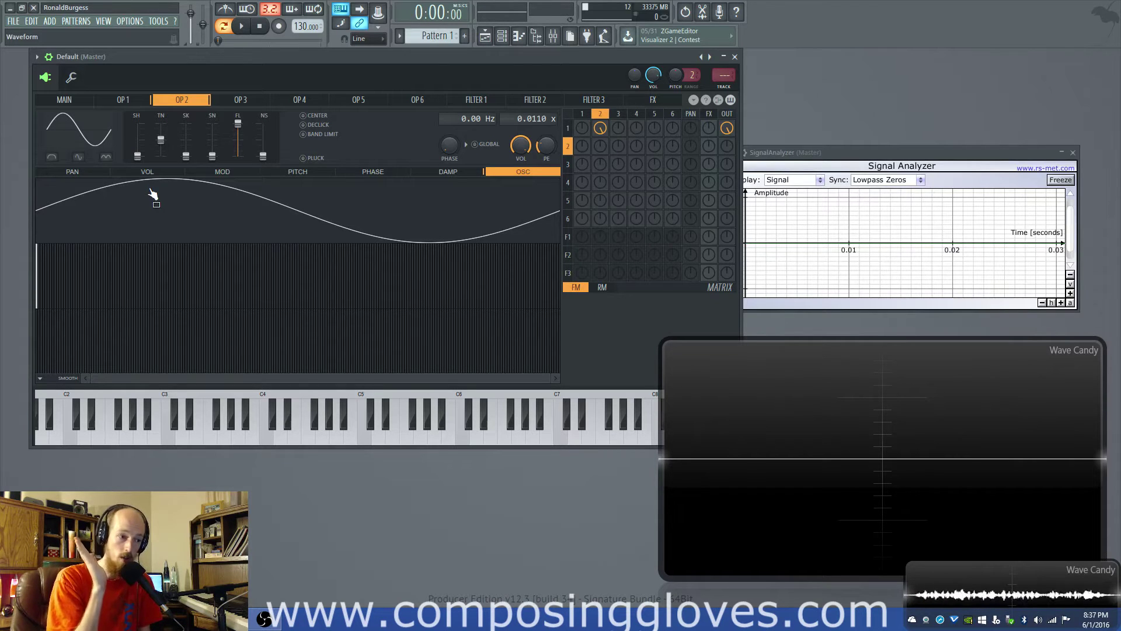
{"action": "left_click_drag", "start_coordinate": [137, 156], "coordinate": [137, 147]}
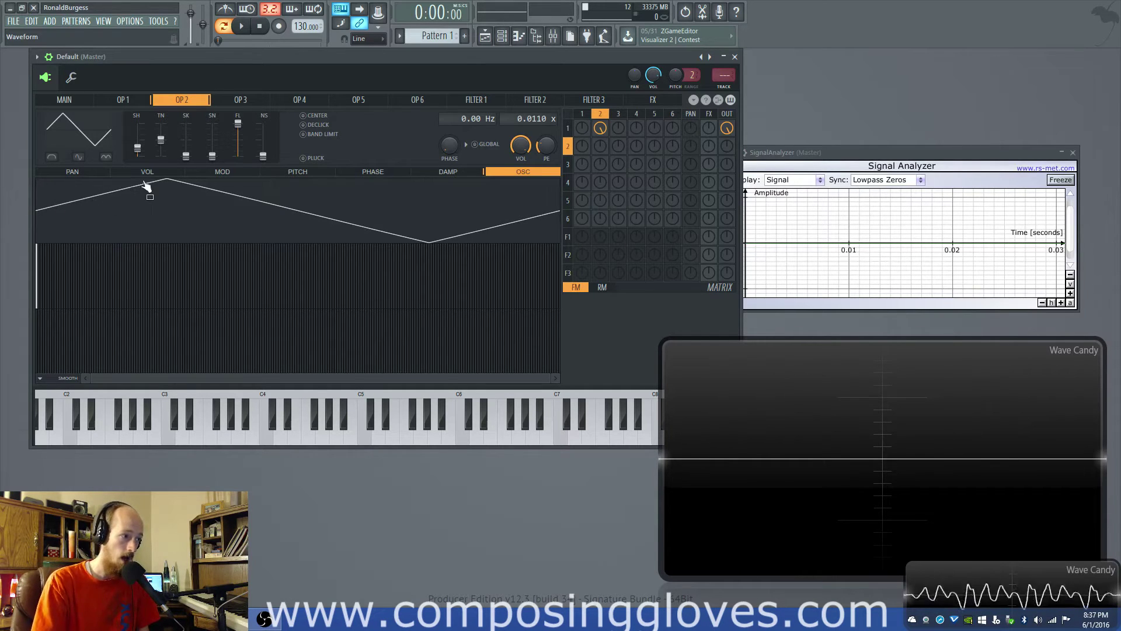
{"action": "left_click_drag", "start_coordinate": [140, 150], "coordinate": [141, 157]}
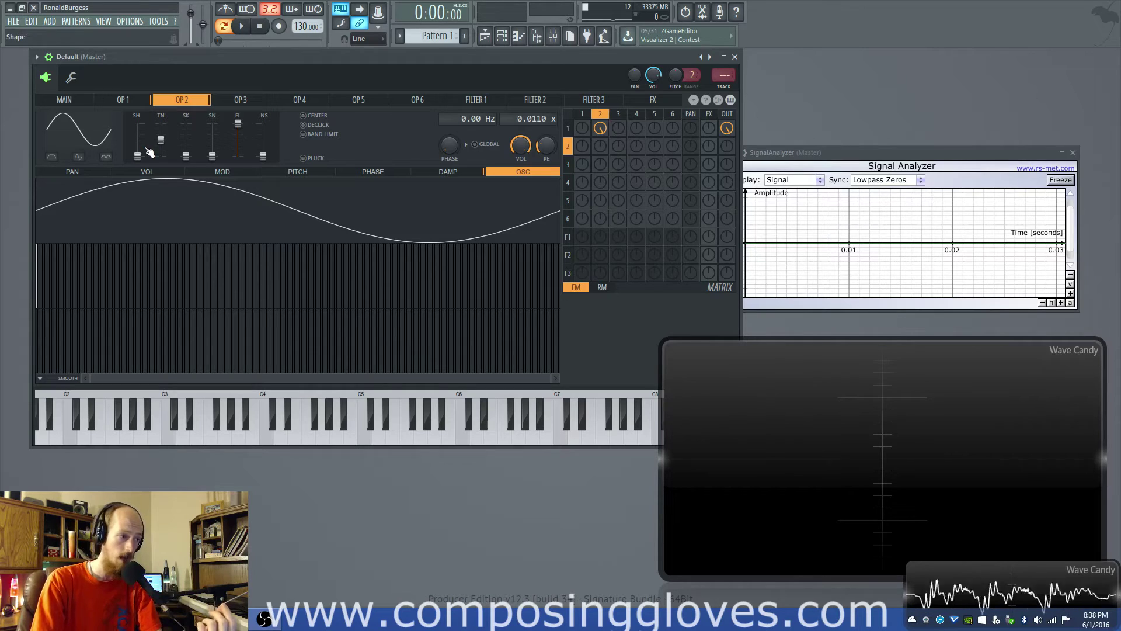
Sweep operator 2's shape gradually from triangle through sawtooth to square, and bring it back to a sine.
{"action": "left_click_drag", "start_coordinate": [138, 156], "coordinate": [137, 150]}
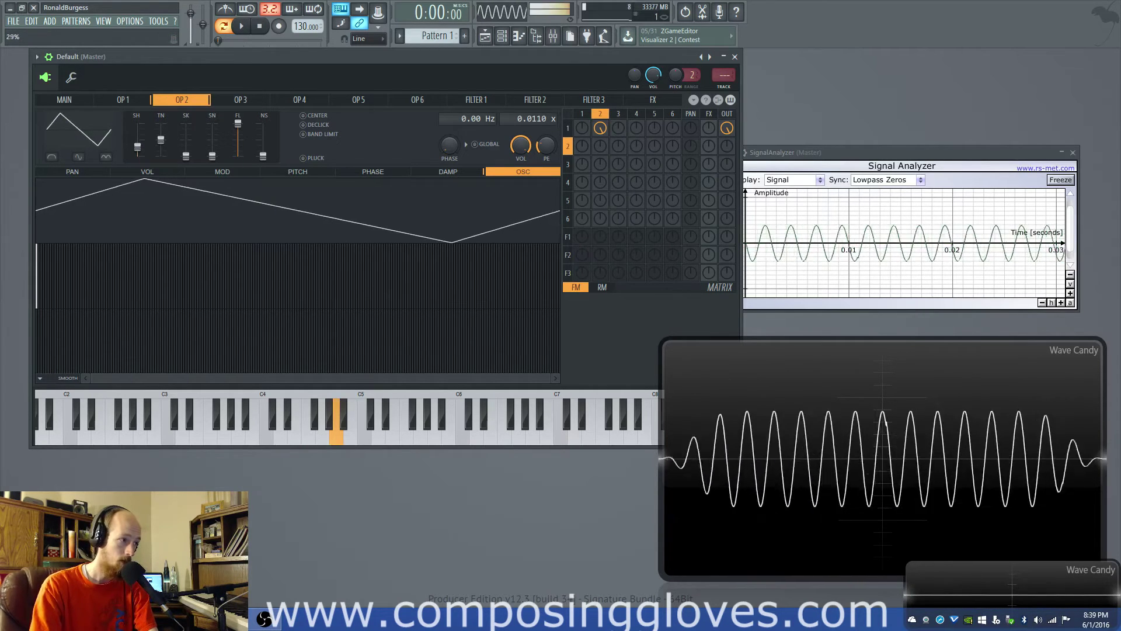
{"action": "left_click_drag", "start_coordinate": [137, 147], "coordinate": [137, 143]}
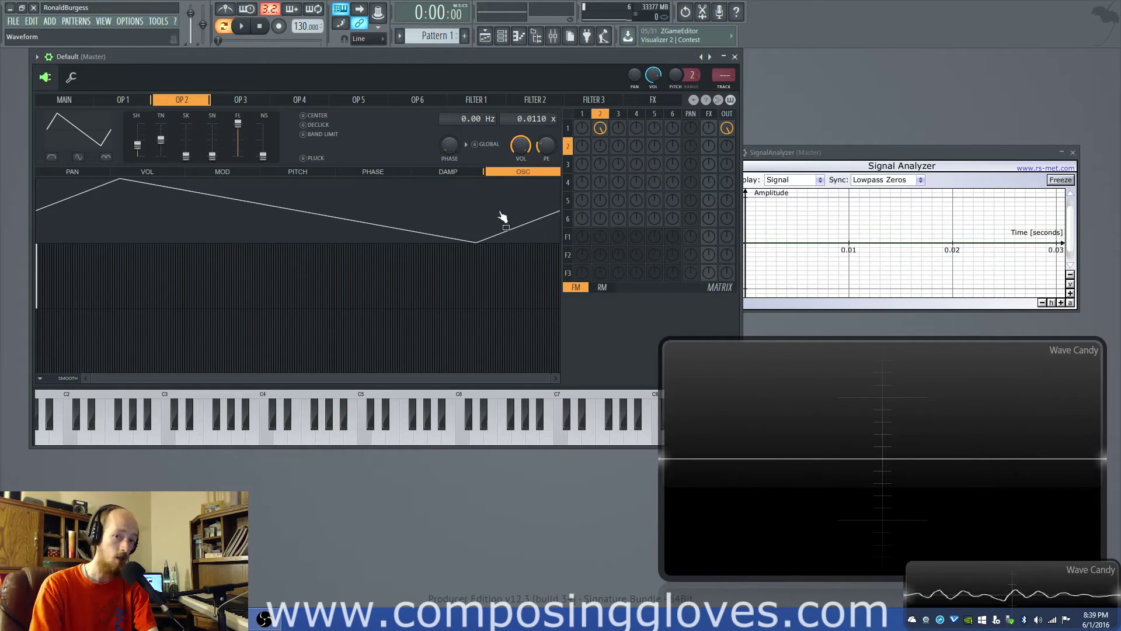
{"action": "left_click_drag", "start_coordinate": [138, 145], "coordinate": [141, 140]}
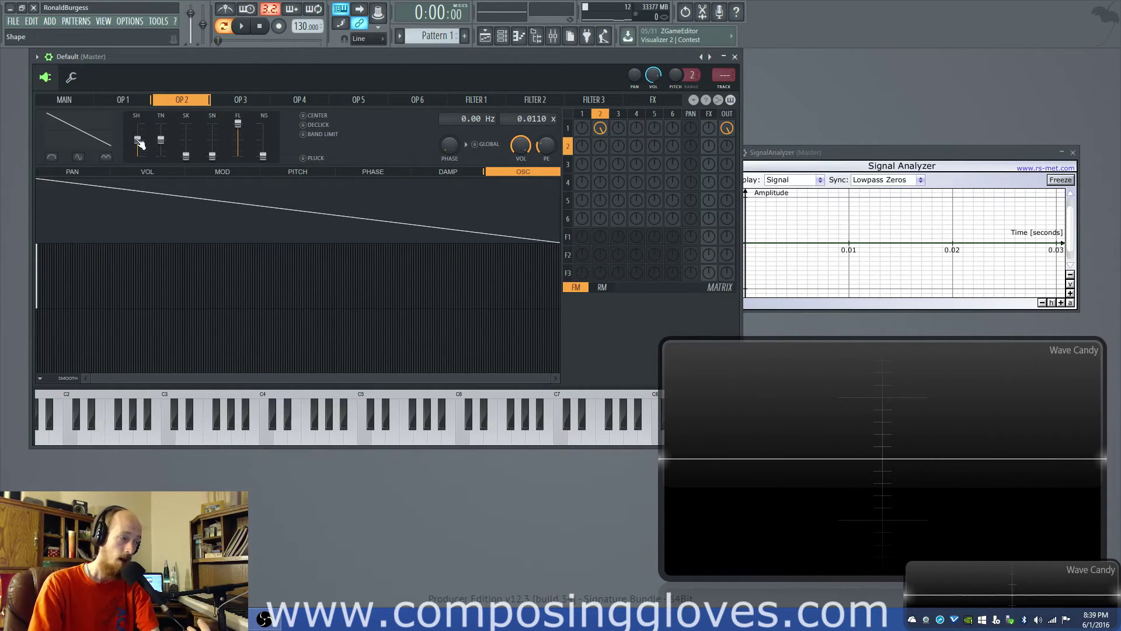
{"action": "left_click_drag", "start_coordinate": [140, 144], "coordinate": [140, 136]}
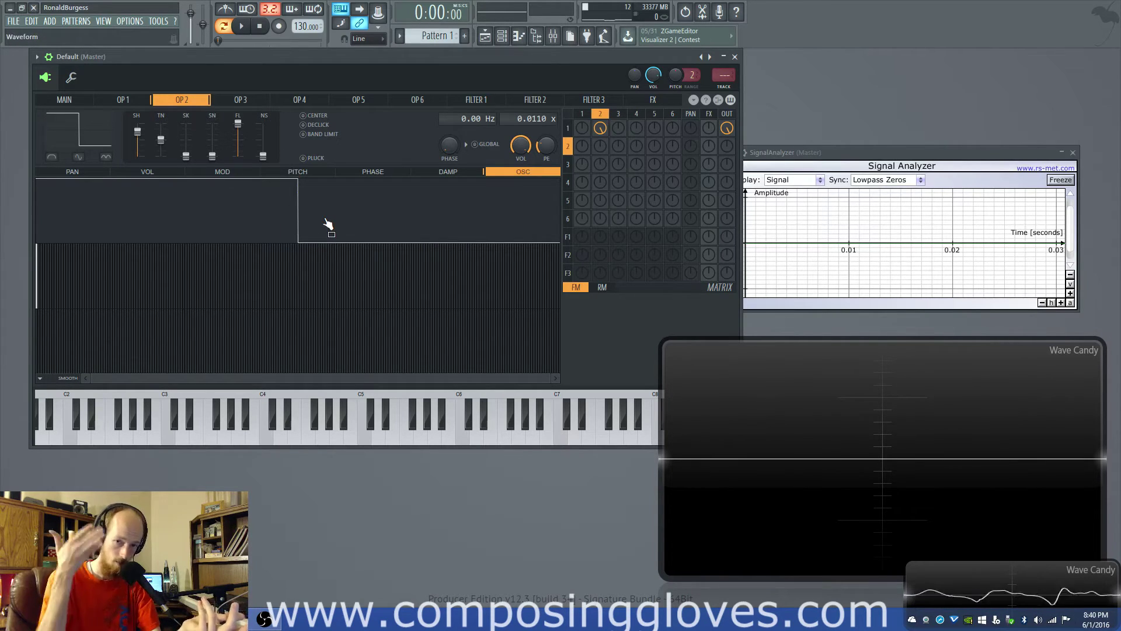
{"action": "left_click_drag", "start_coordinate": [140, 139], "coordinate": [146, 161]}
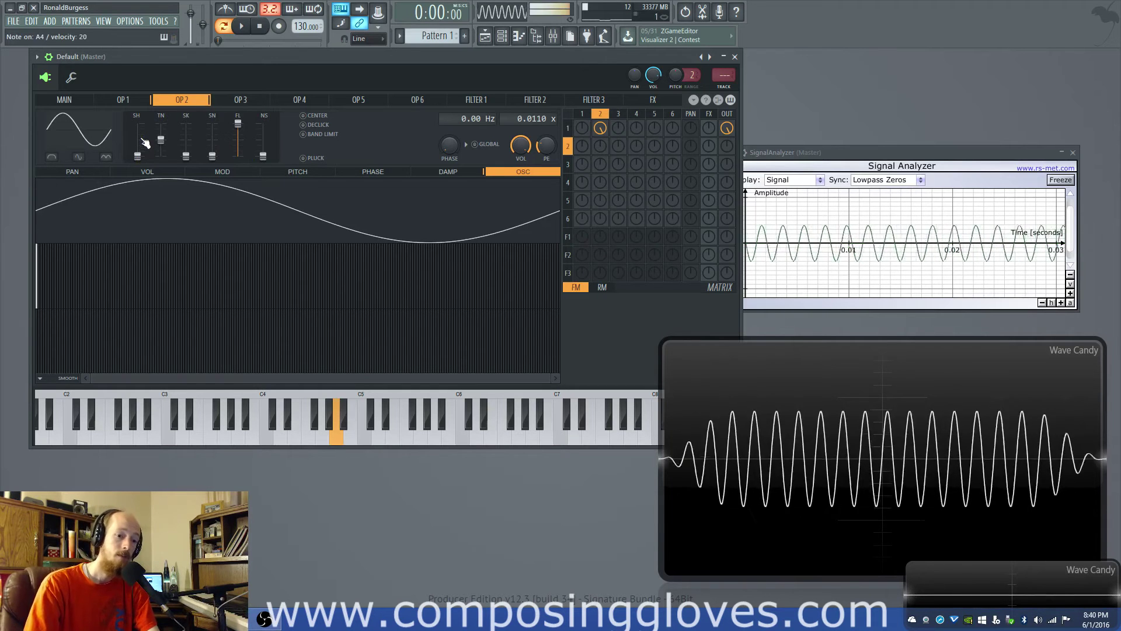
Repeat the comparison of operator 2's triangle and sawtooth shapes while playing notes, and reset the shape to sine.
{"action": "left_click_drag", "start_coordinate": [146, 143], "coordinate": [146, 136]}
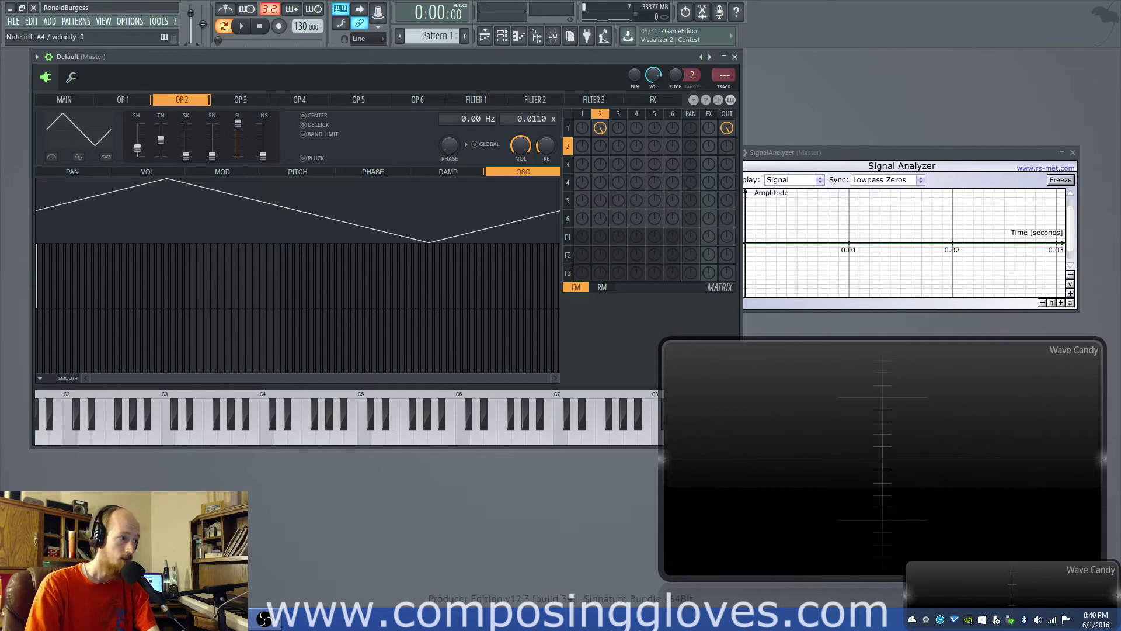
{"action": "left_click_drag", "start_coordinate": [137, 147], "coordinate": [138, 140]}
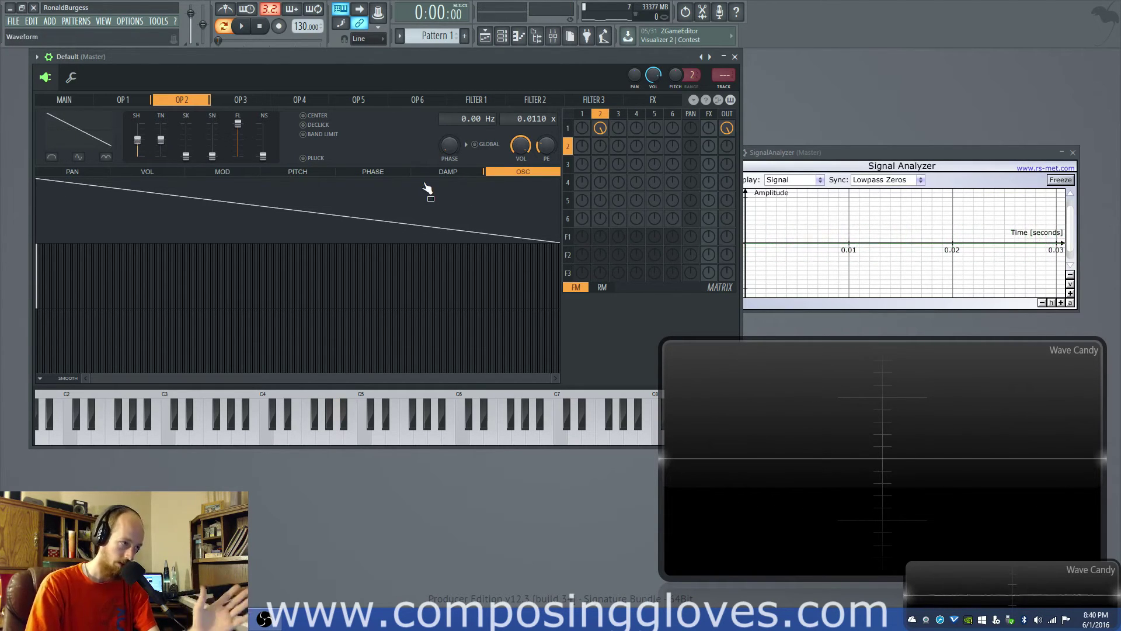
{"action": "mouse_move", "coordinate": [137, 140]}
{"action": "left_mouse_down"}
{"action": "mouse_move", "coordinate": [137, 131]}
{"action": "mouse_move", "coordinate": [139, 158]}
{"action": "left_mouse_up"}
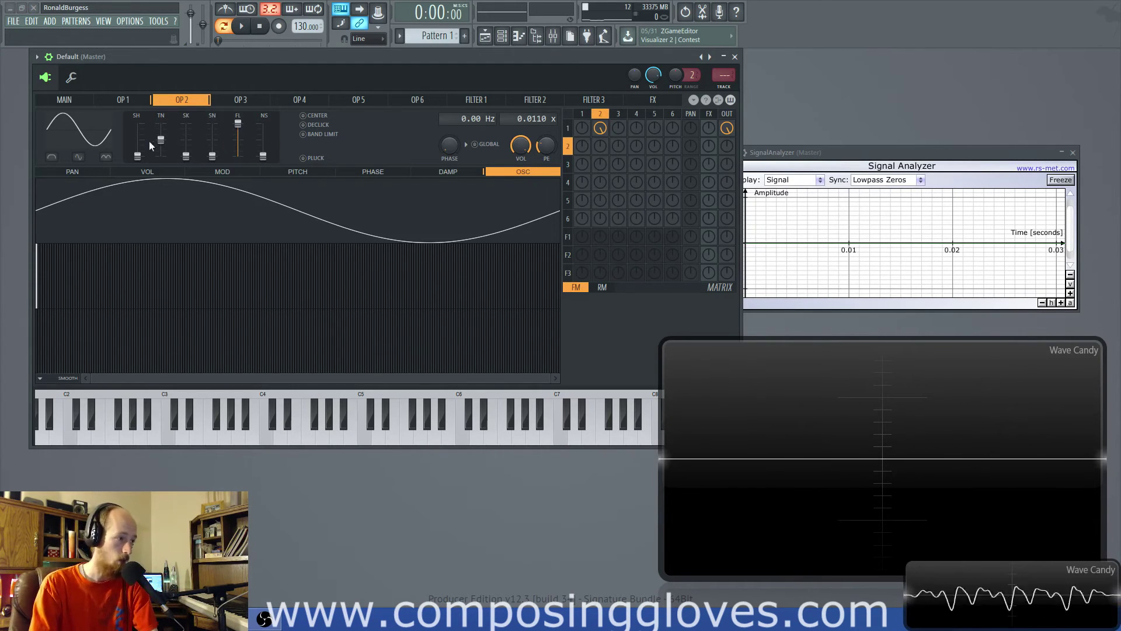
Add harmonic 128 to operator 2's waveform, trying magnitudes of 50% and 24% before settling on a stronger level.
{"action": "left_click", "coordinate": [338, 282]}
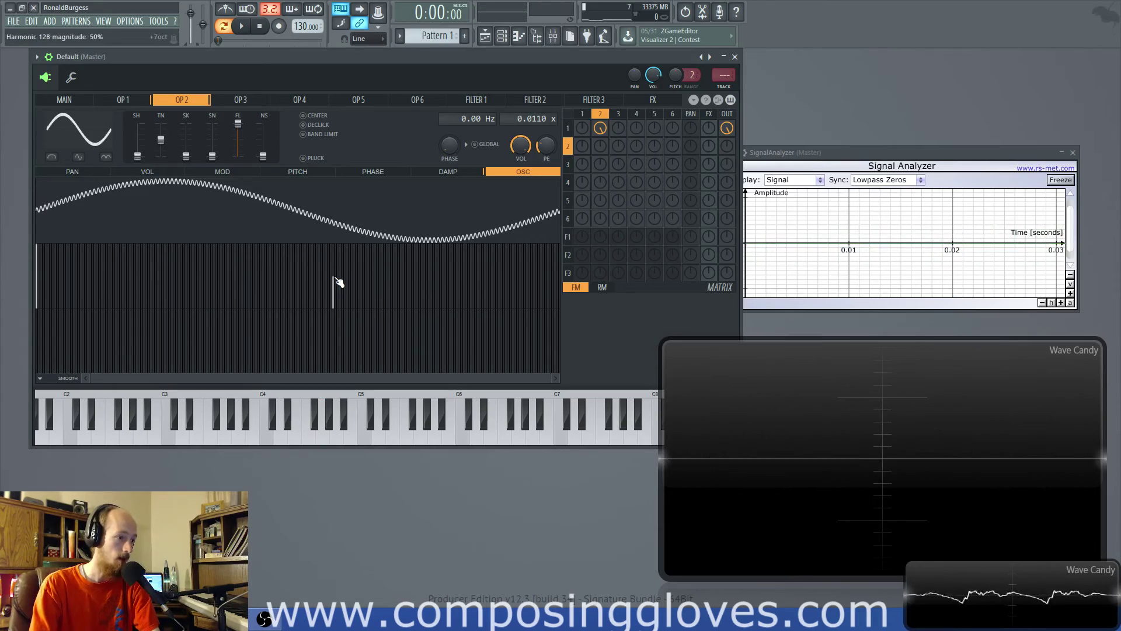
{"action": "left_click", "coordinate": [338, 300]}
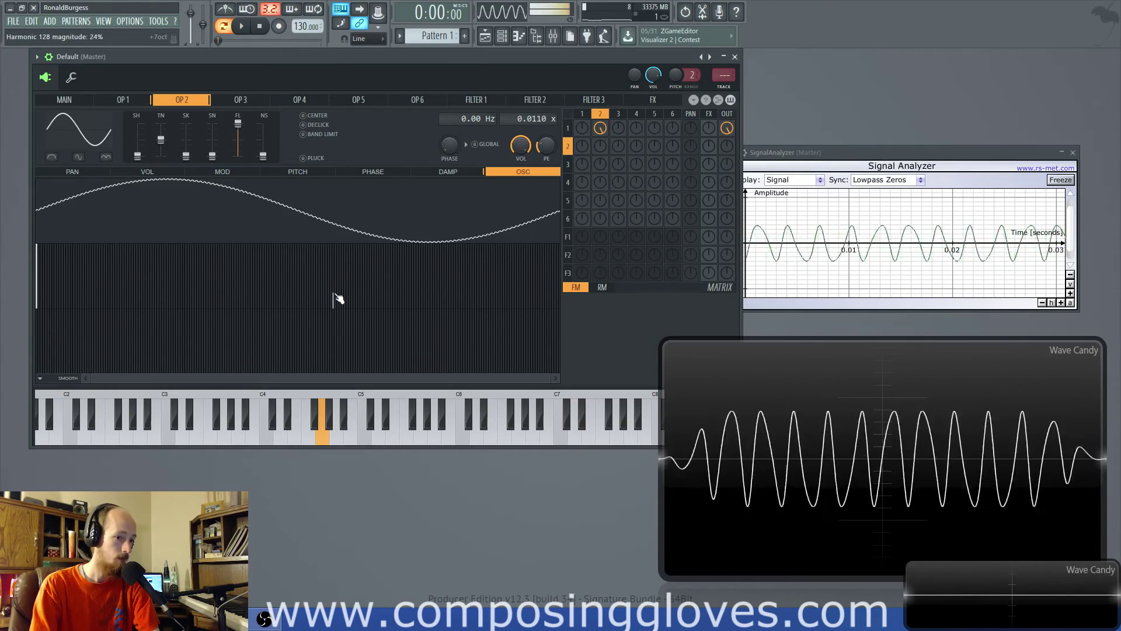
{"action": "left_click", "coordinate": [334, 272]}
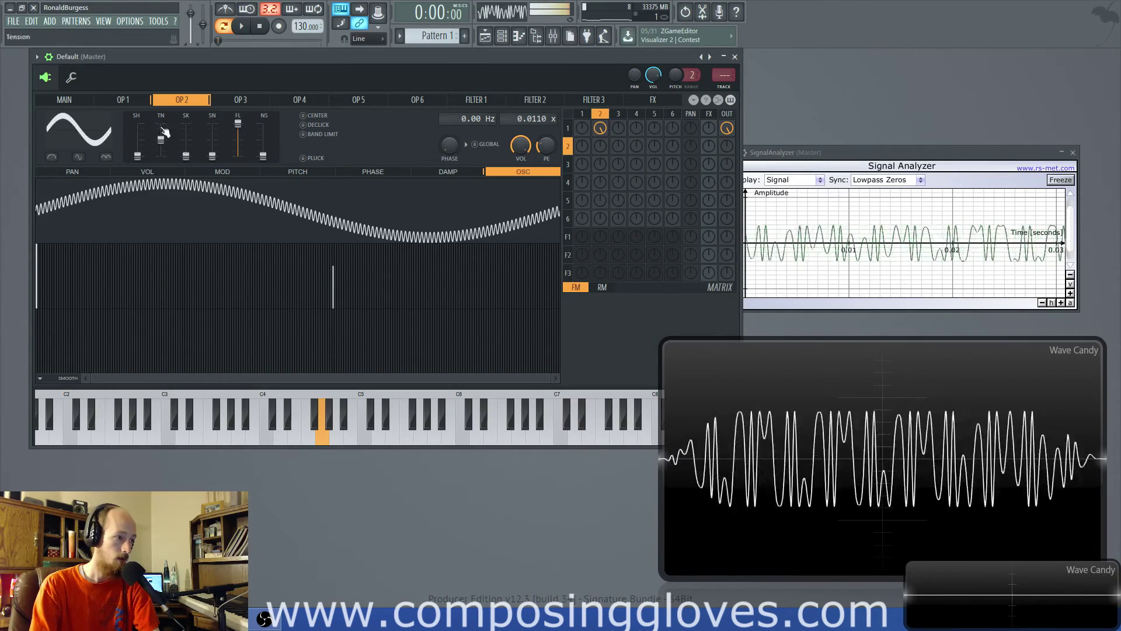
Shift operator 2's shape to about a triangle and set its tension to -52% for narrow, pointed peaks.
{"action": "left_click_drag", "start_coordinate": [141, 161], "coordinate": [162, 146]}
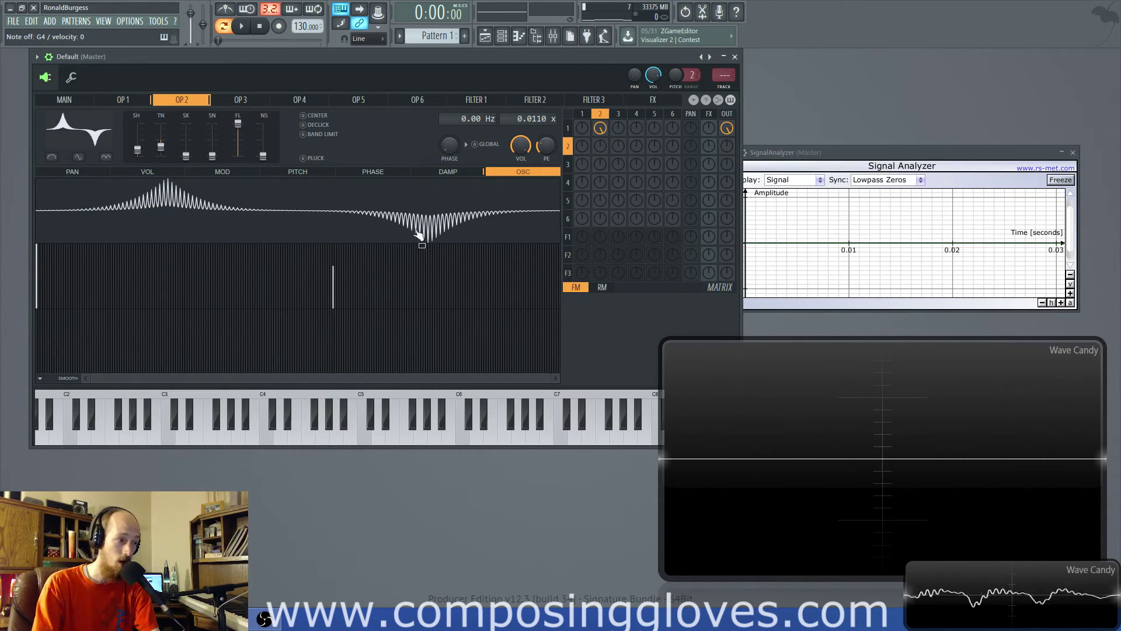
{"action": "left_click_drag", "start_coordinate": [160, 145], "coordinate": [160, 148]}
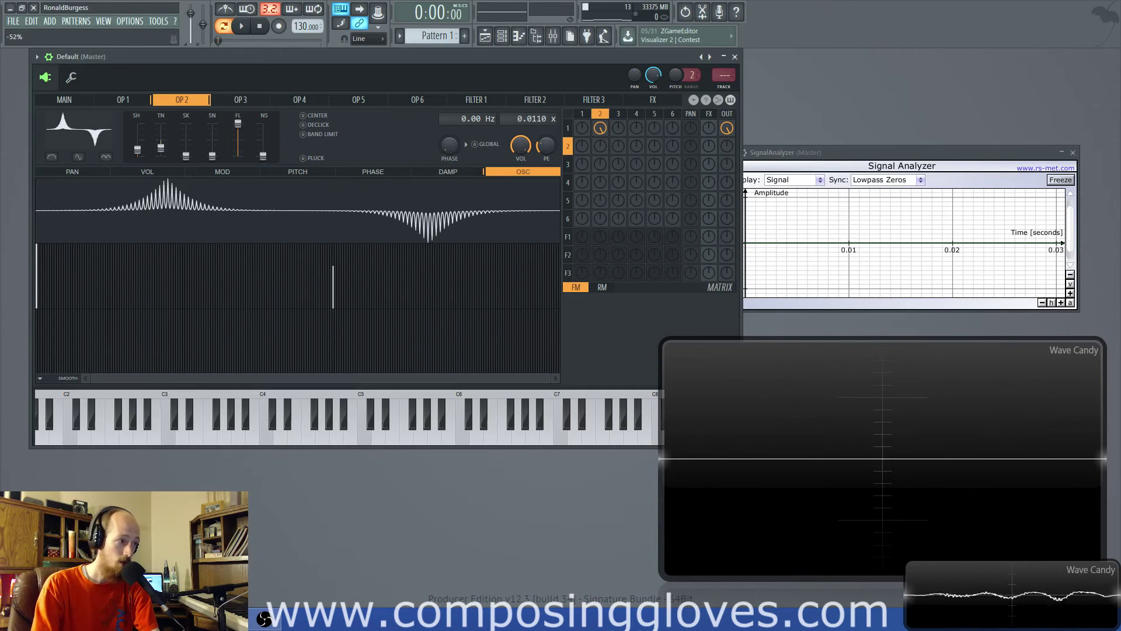
Add two progressively weaker harmonics just above harmonic 128 in operator 2's waveform, and offset the phases of these upper harmonics.
{"action": "left_click", "coordinate": [187, 157]}
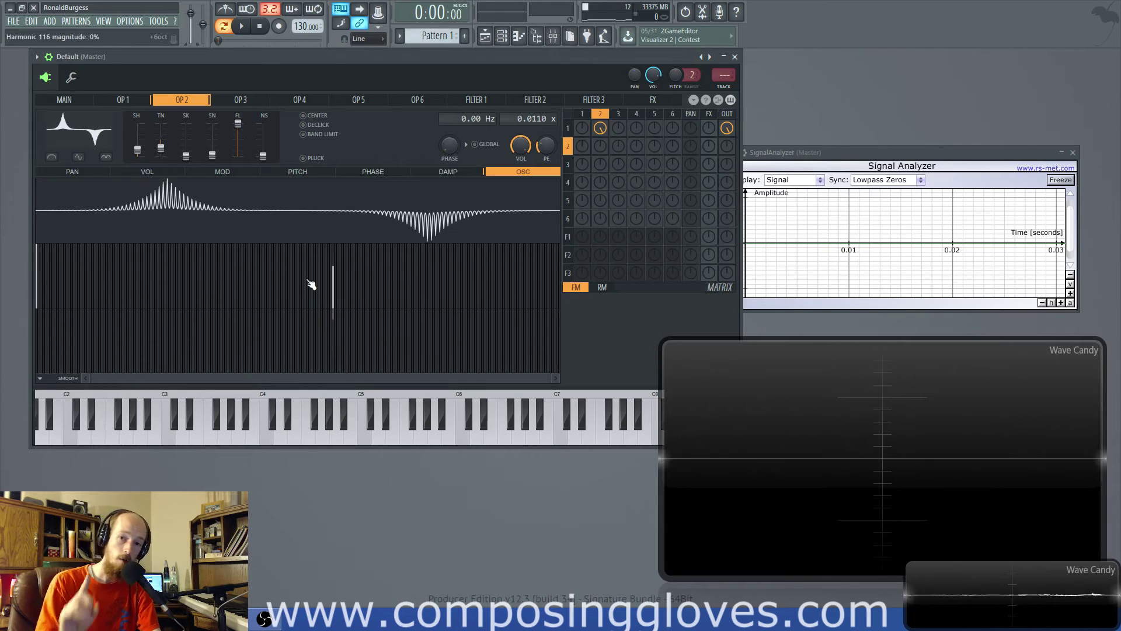
{"action": "left_click", "coordinate": [345, 286]}
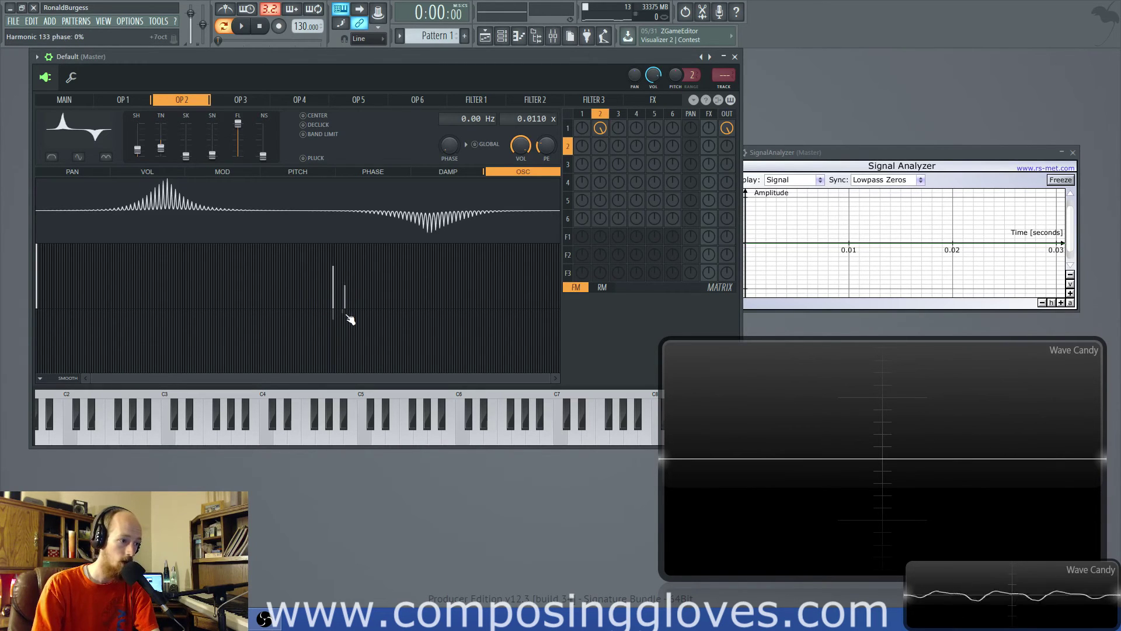
{"action": "left_click_drag", "start_coordinate": [350, 320], "coordinate": [351, 325]}
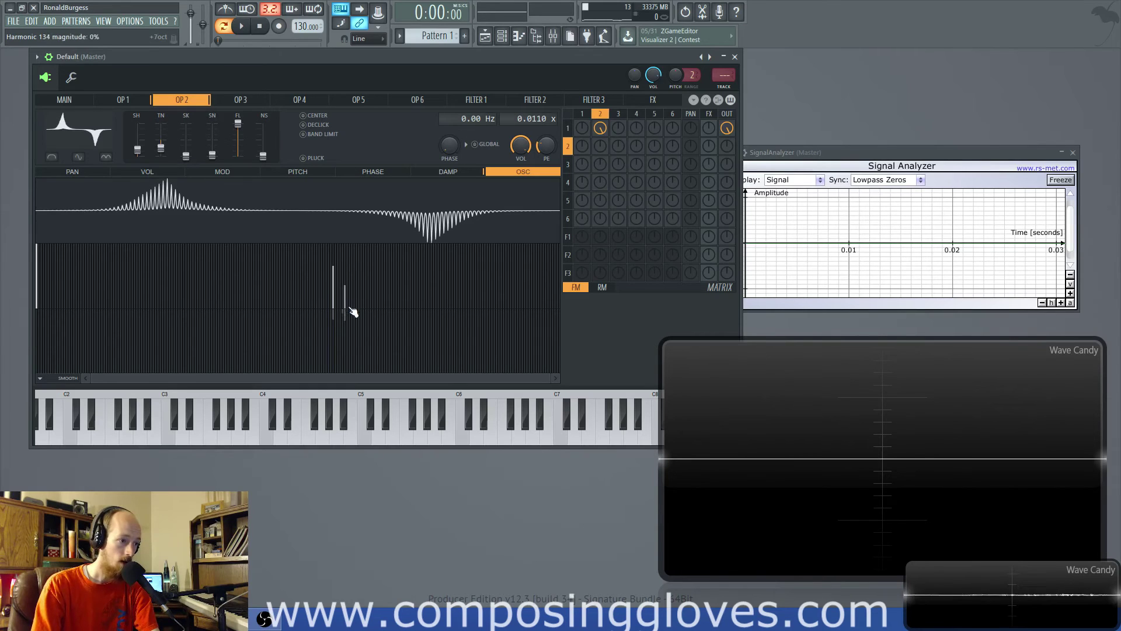
{"action": "left_click_drag", "start_coordinate": [360, 306], "coordinate": [361, 298]}
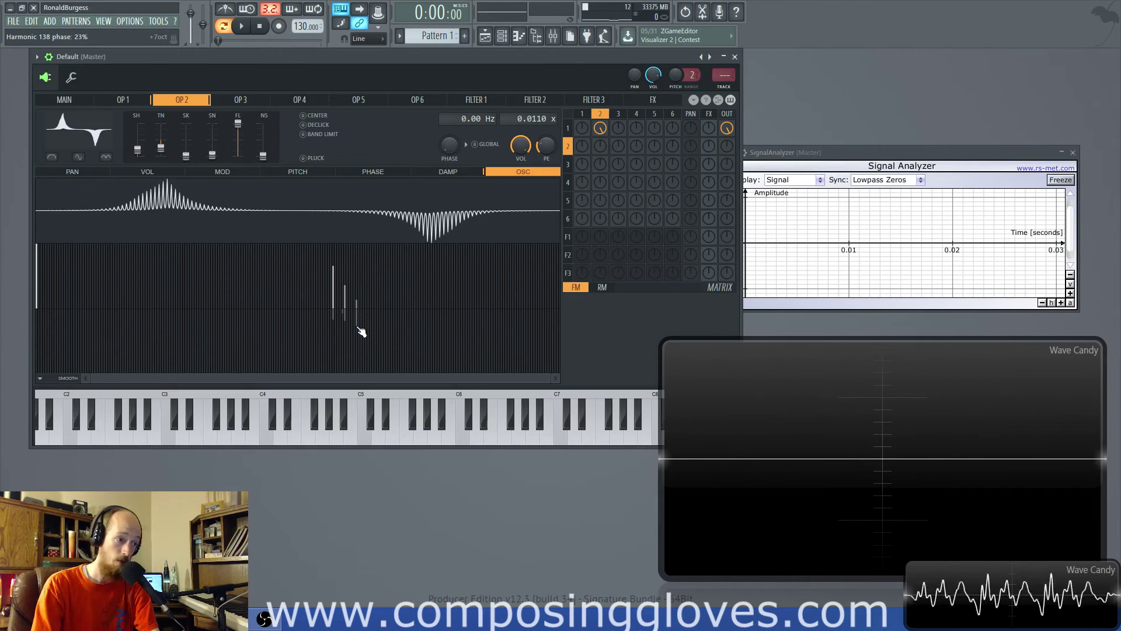
Check the harmonic editing options for operator 2, and clear all of its upper harmonics so only the fundamental remains.
{"action": "left_click", "coordinate": [41, 378]}
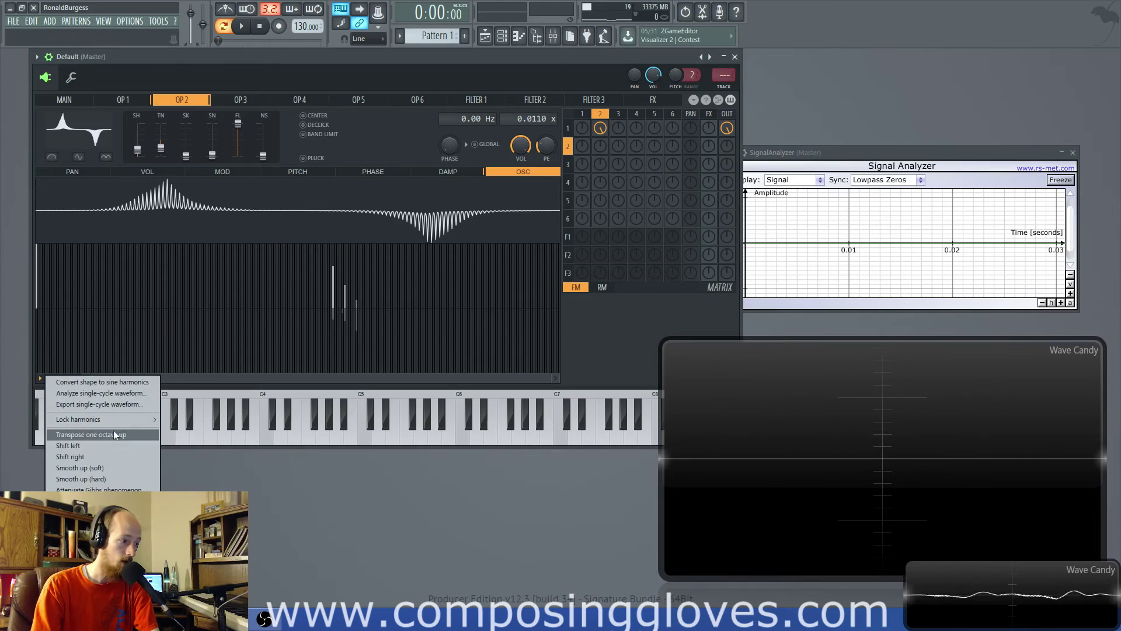
{"action": "left_click", "coordinate": [342, 379]}
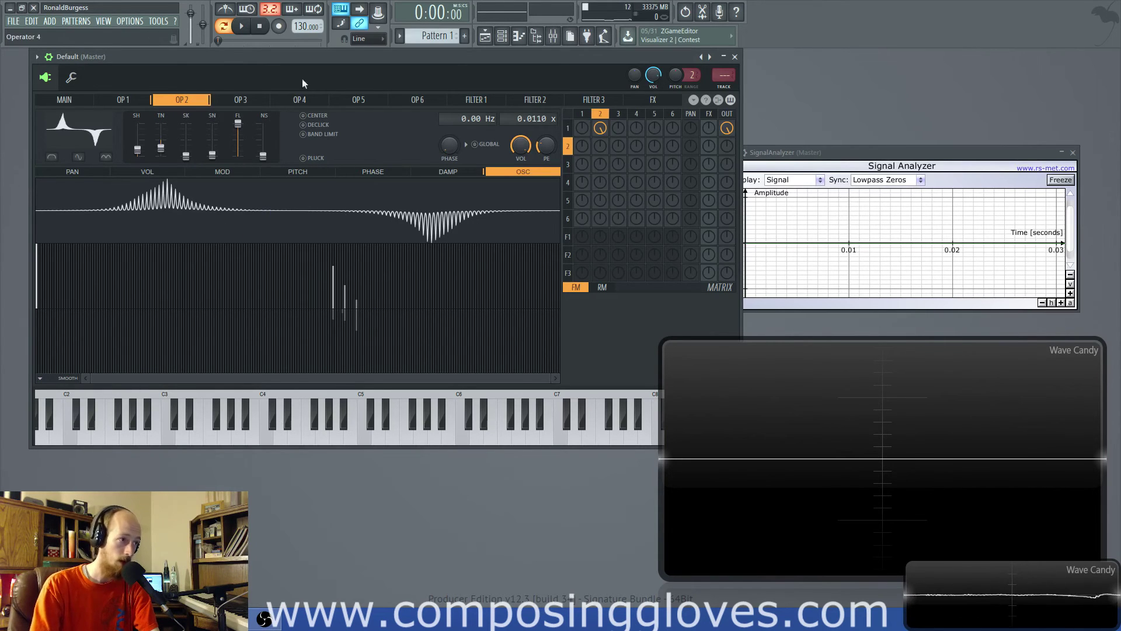
{"action": "mouse_move", "coordinate": [306, 306]}
{"action": "left_mouse_down"}
{"action": "mouse_move", "coordinate": [365, 312]}
{"action": "mouse_move", "coordinate": [151, 266]}
{"action": "left_mouse_up"}
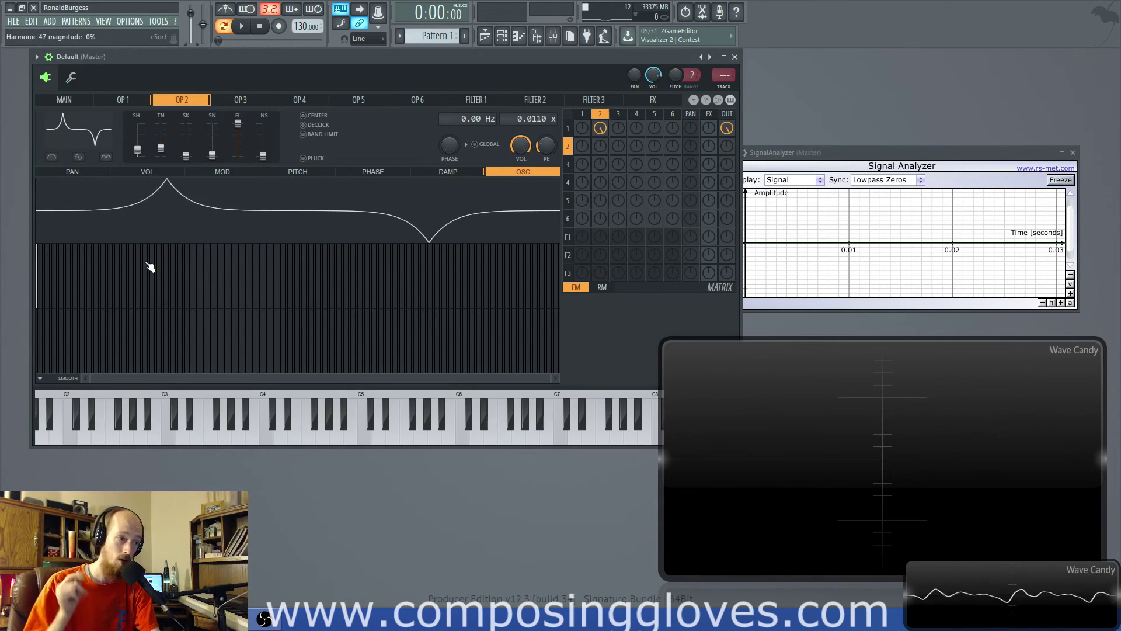
Switch to the FM8 instrument and list the waveforms available for operator E.
{"action": "key", "text": "F6"}
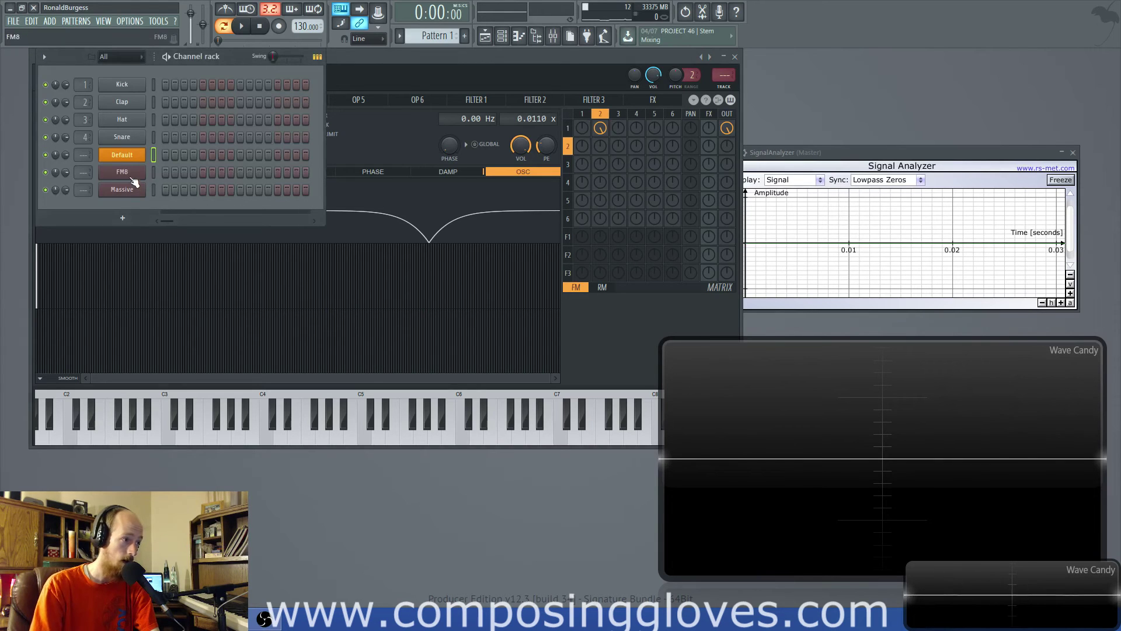
{"action": "left_click", "coordinate": [131, 176]}
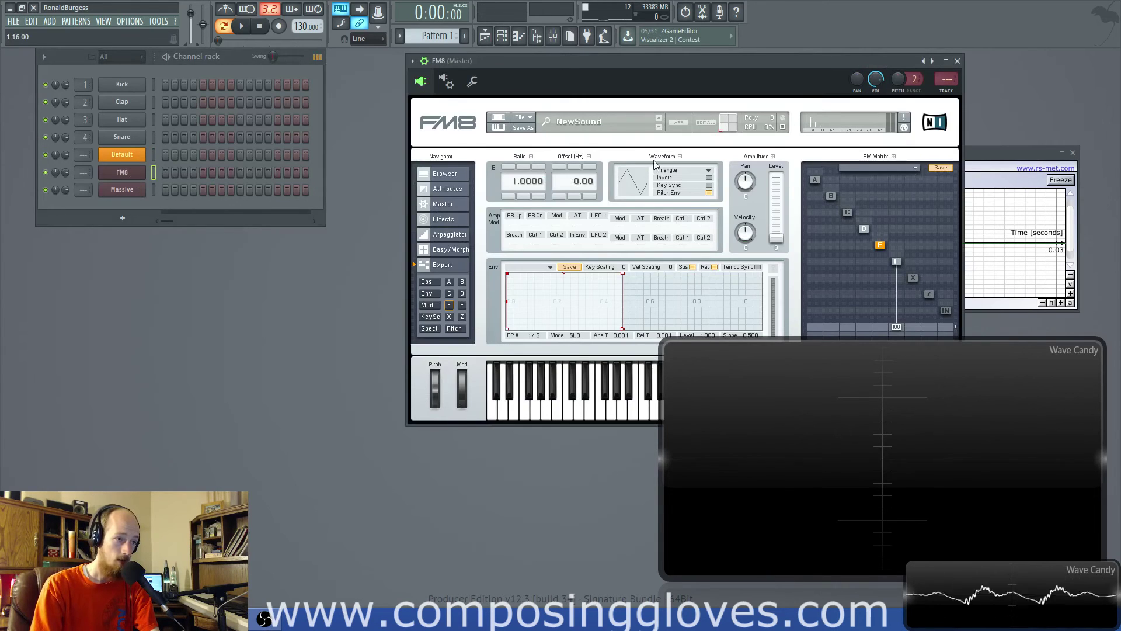
{"action": "left_click", "coordinate": [642, 175]}
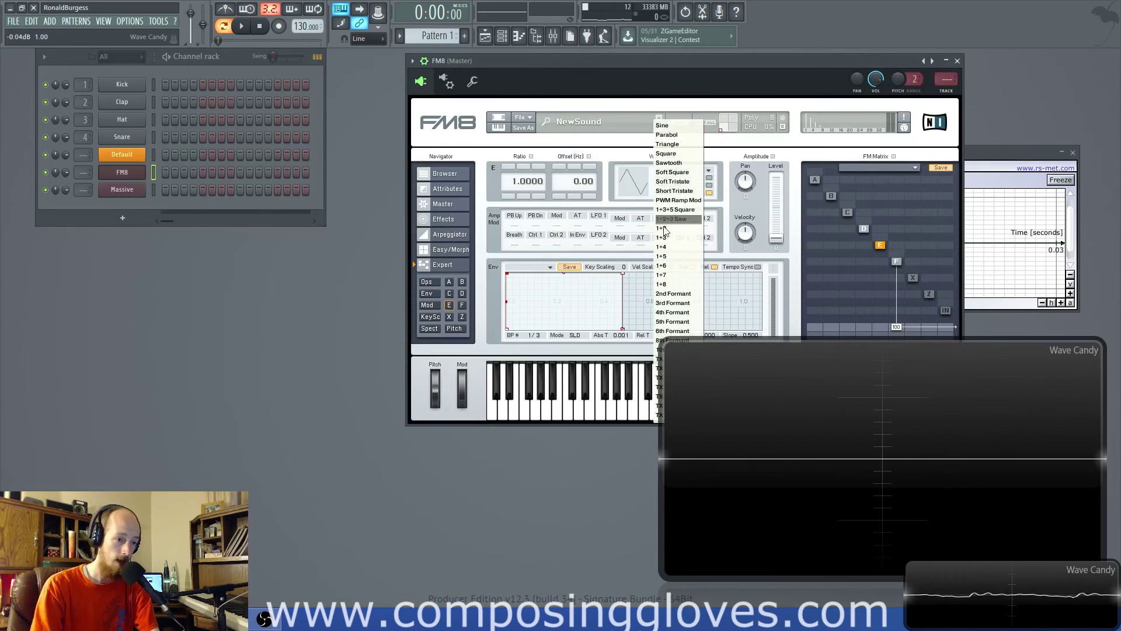
Return to the Sytrus instrument and set the frequency modulation amount from operator 2 to operator 1 to 3%.
{"action": "left_click", "coordinate": [122, 154]}
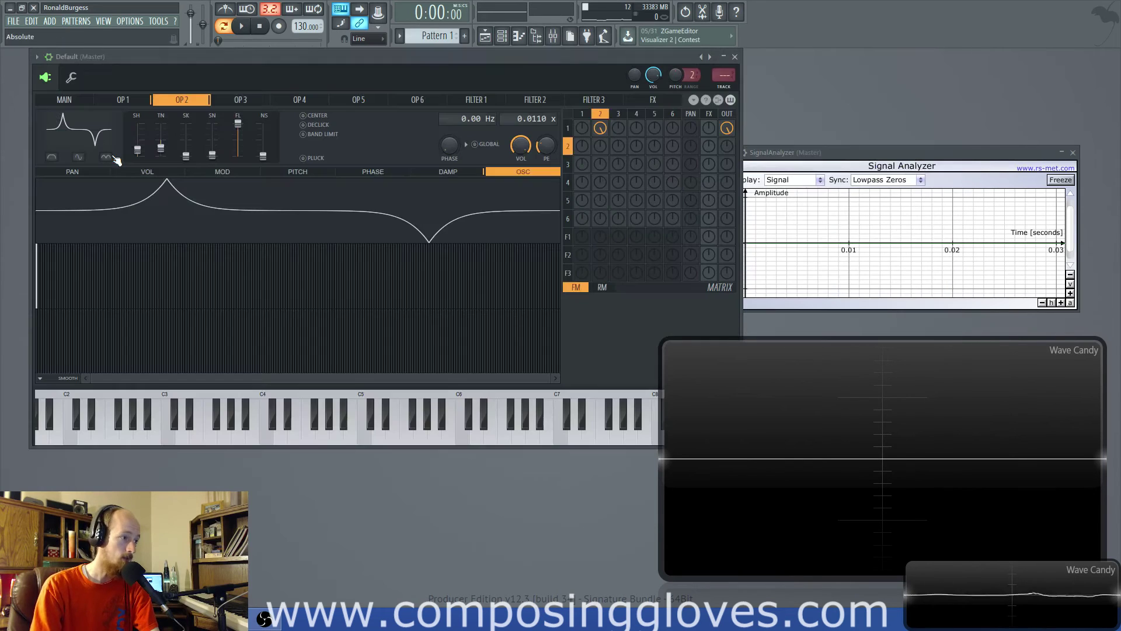
{"action": "left_click_drag", "start_coordinate": [601, 128], "coordinate": [600, 125]}
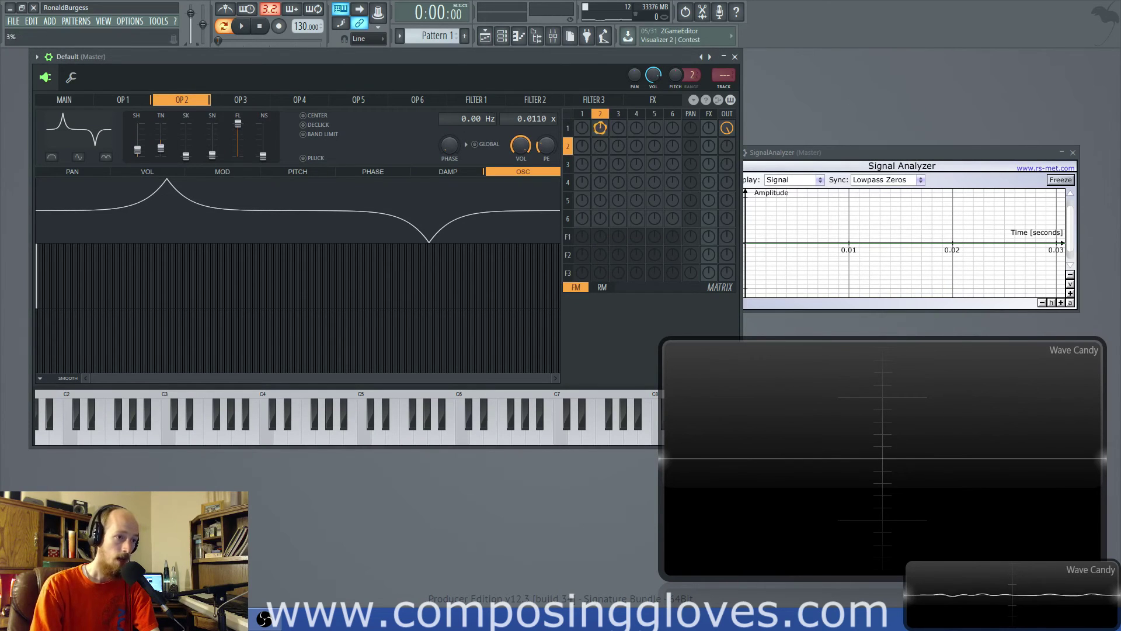